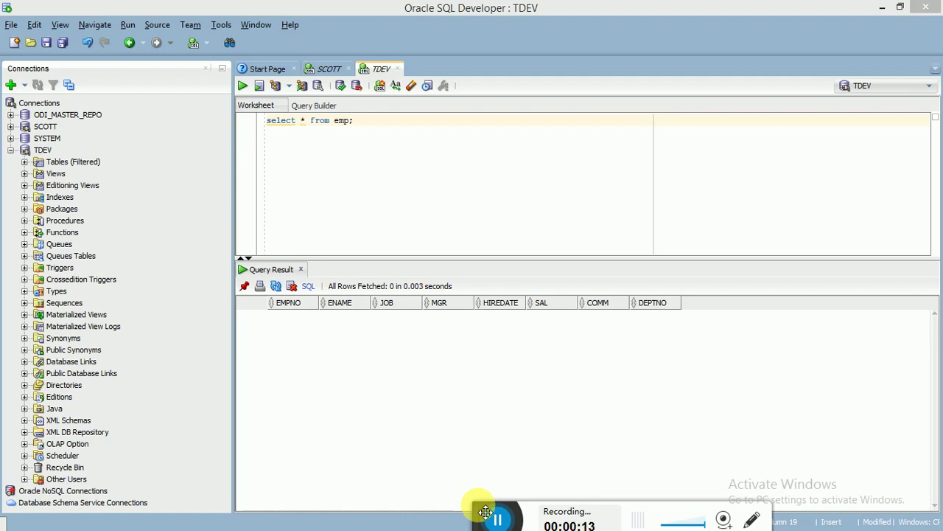
- Open the emp CSV file from C:\SOURCE_FILES in Notepad++
left_click(322, 152)
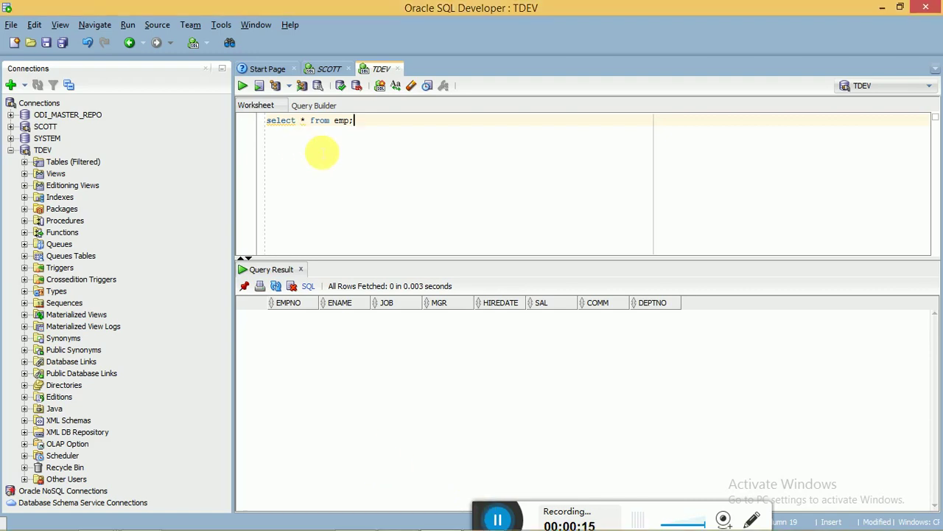
key("super+e")
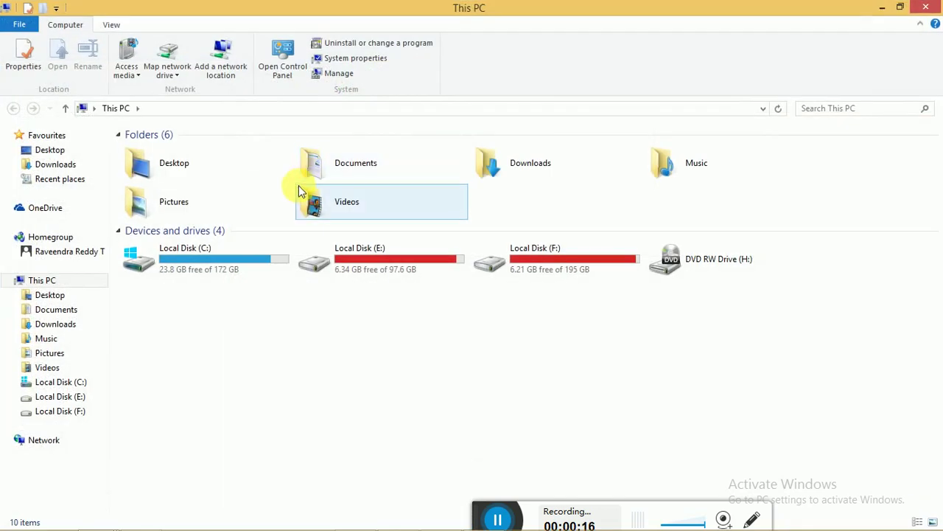
double_click(234, 261)
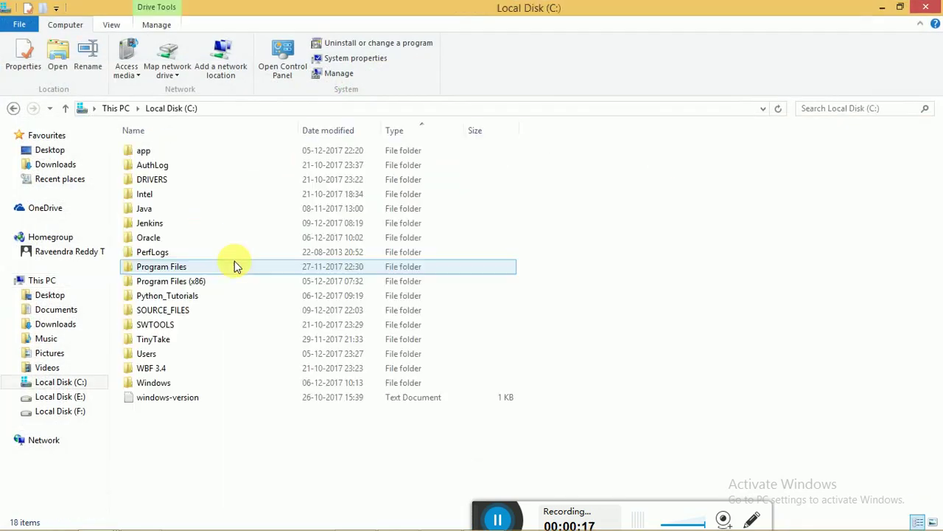
left_click(198, 312)
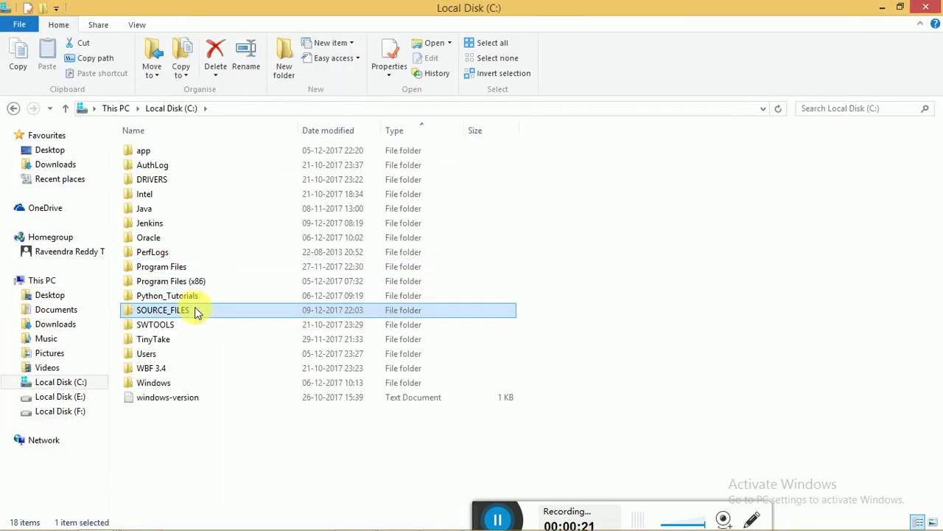
double_click(196, 310)
left_click(145, 150)
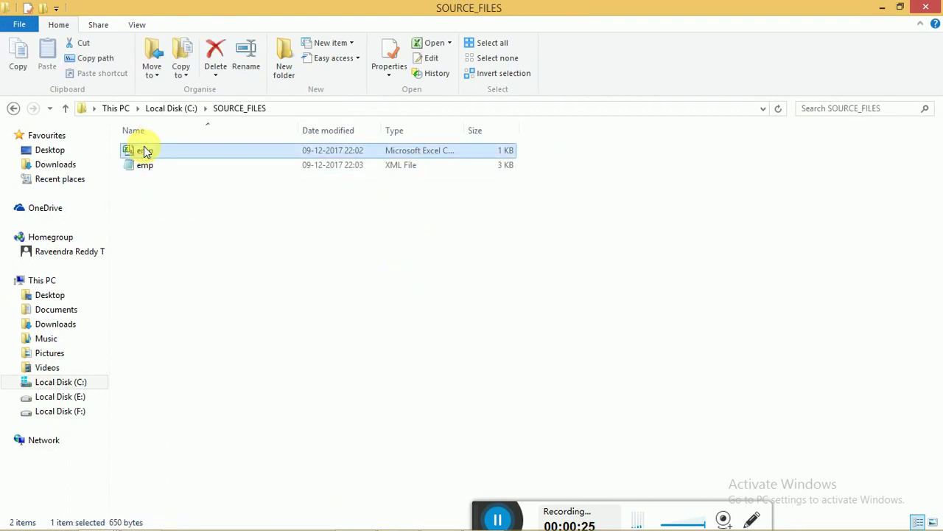
right_click(146, 149)
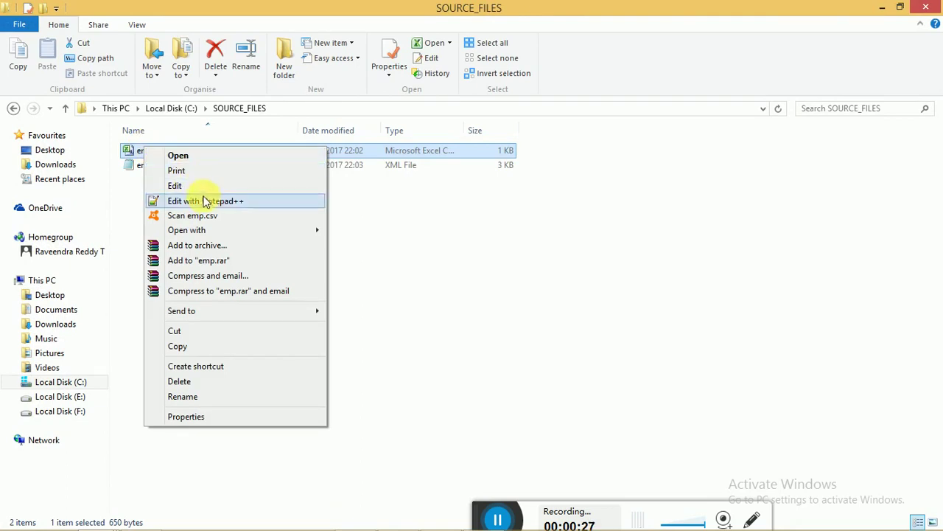
left_click(209, 201)
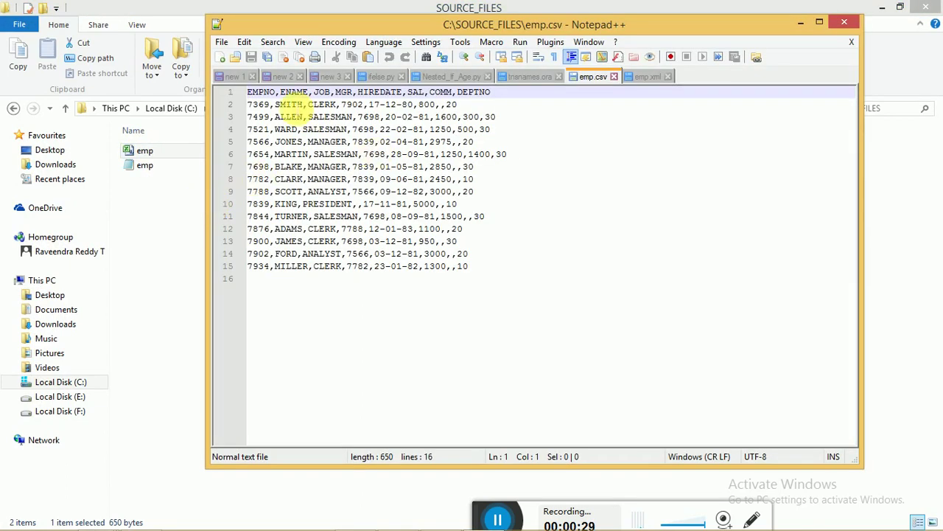
- Examine the header line and the comma-separated employee rows in emp.csv
double_click(259, 92)
triple_click(260, 92)
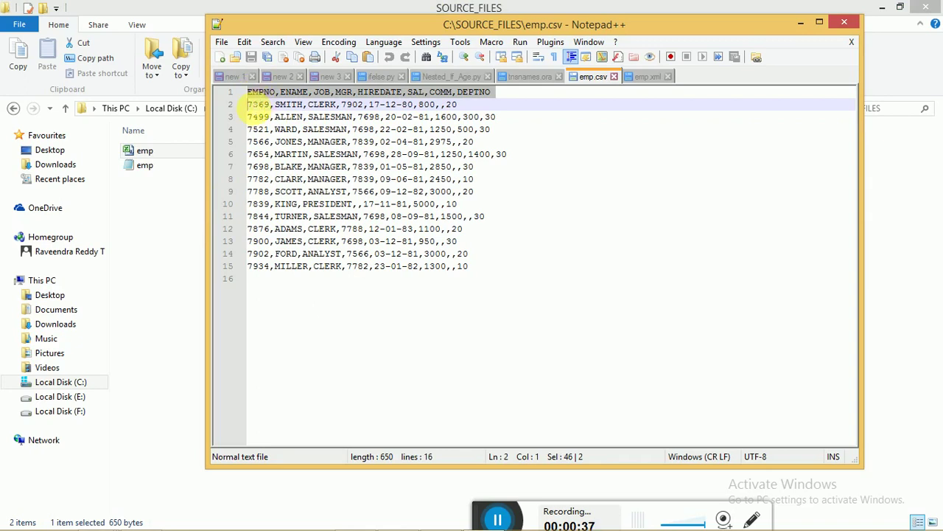
left_click_drag(260, 112, 274, 179)
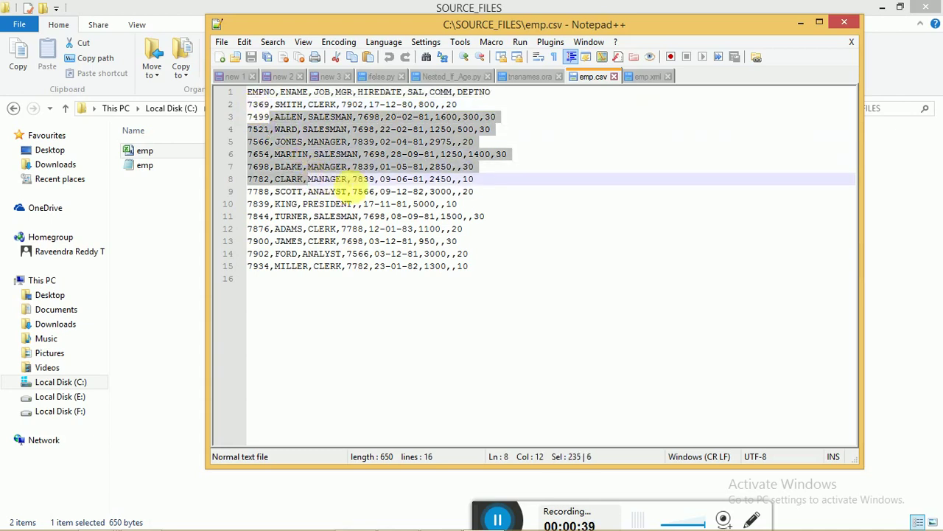
left_click(352, 229)
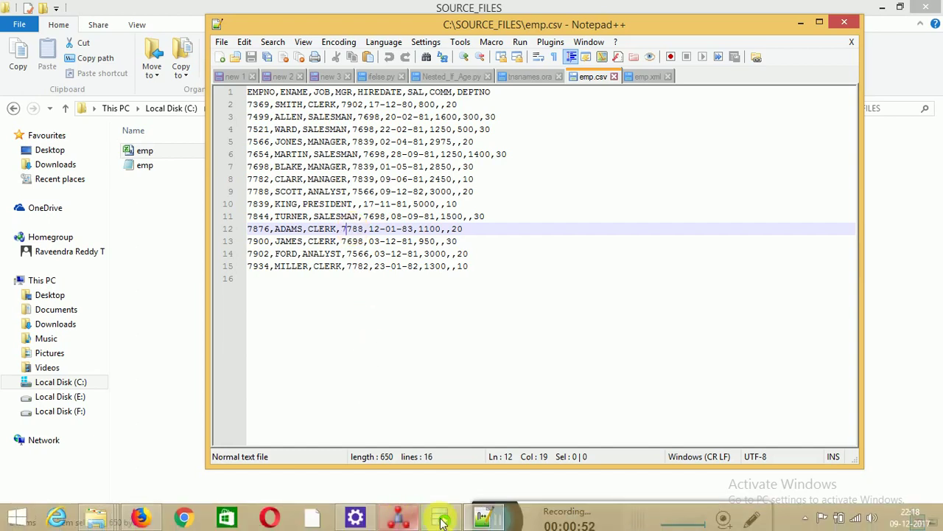
- Switch to Oracle SQL Developer and run "select * from emp;" on the TDEV connection to check the target table
left_click(442, 522)
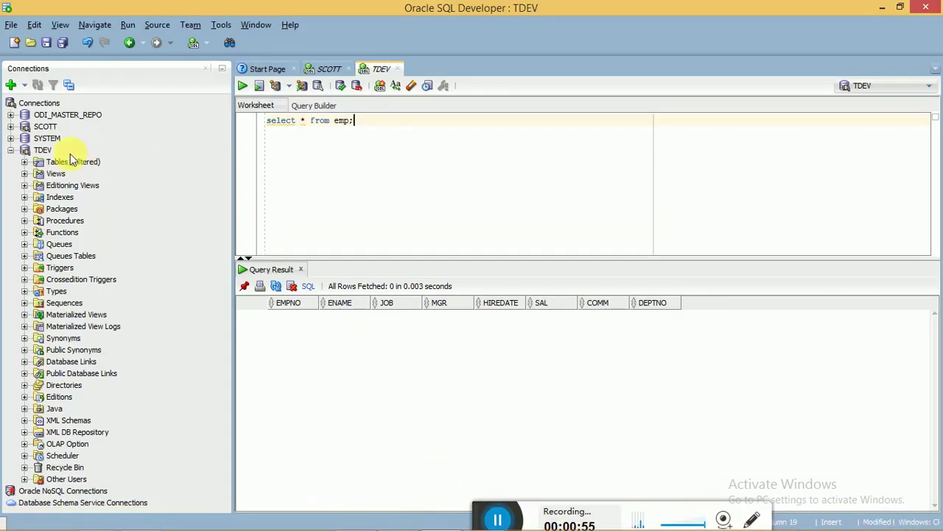
left_click(42, 152)
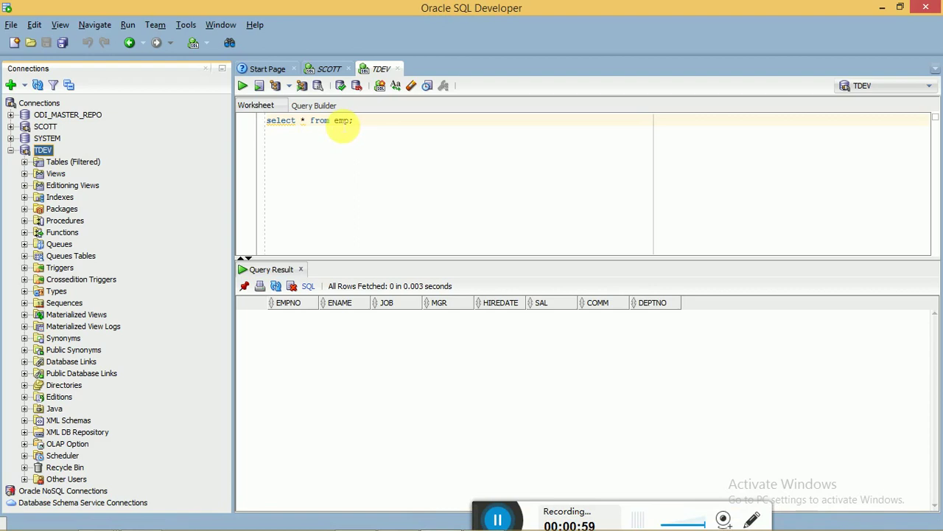
left_click(343, 125)
key("ctrl+a")
key("ctrl+Return")
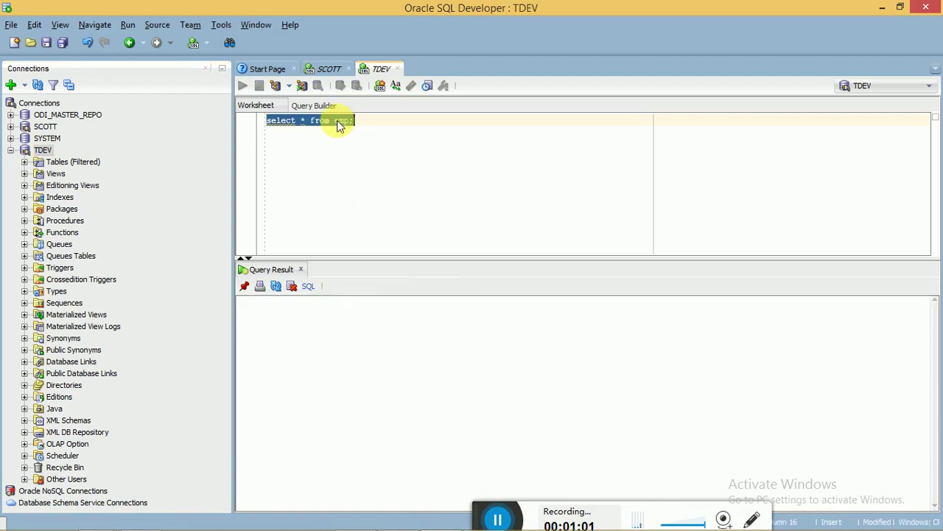
left_click(340, 122)
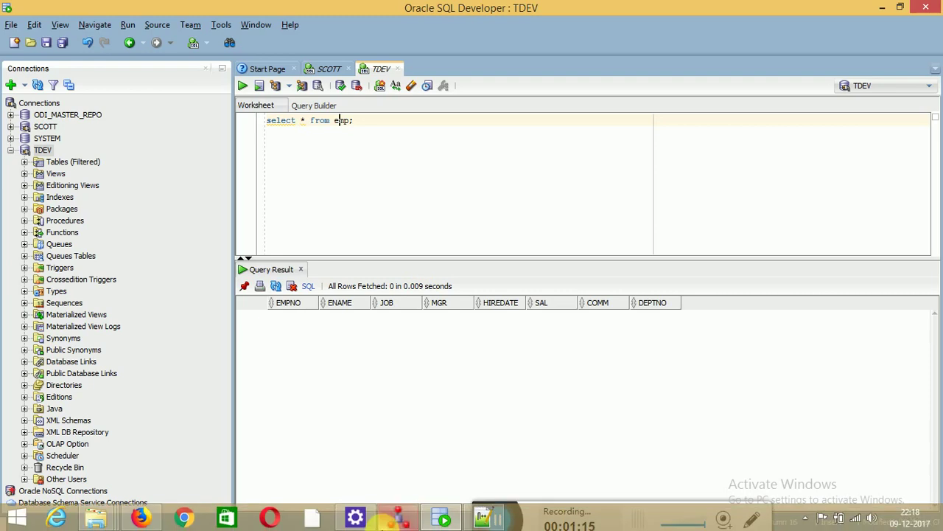
- Switch to Oracle Data Integrator Studio and open the FILE_GENERIC data server under the File technology in the physical architecture
left_click(398, 519)
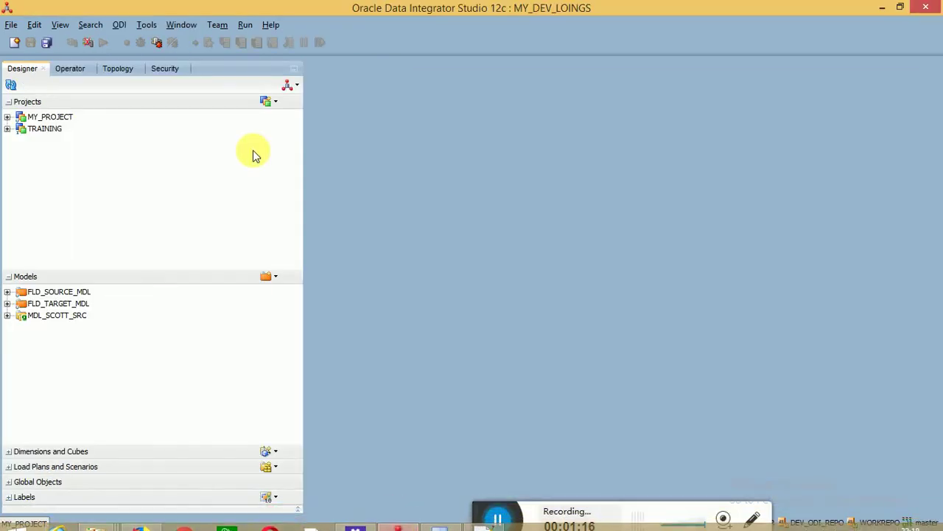
left_click(117, 70)
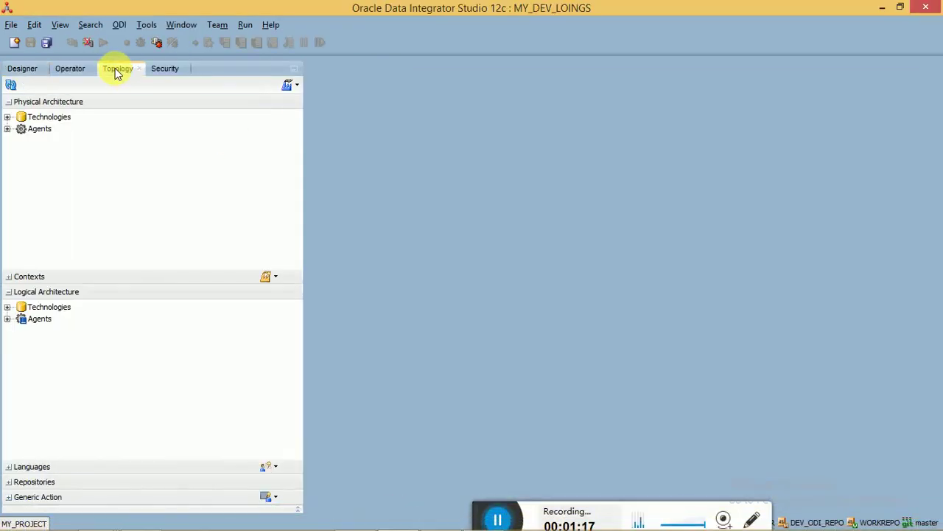
left_click(6, 117)
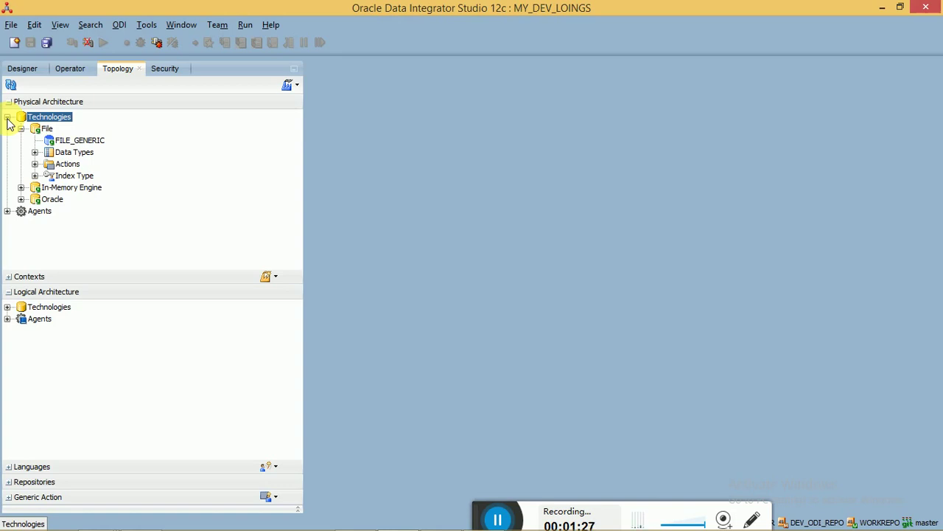
left_click(100, 141)
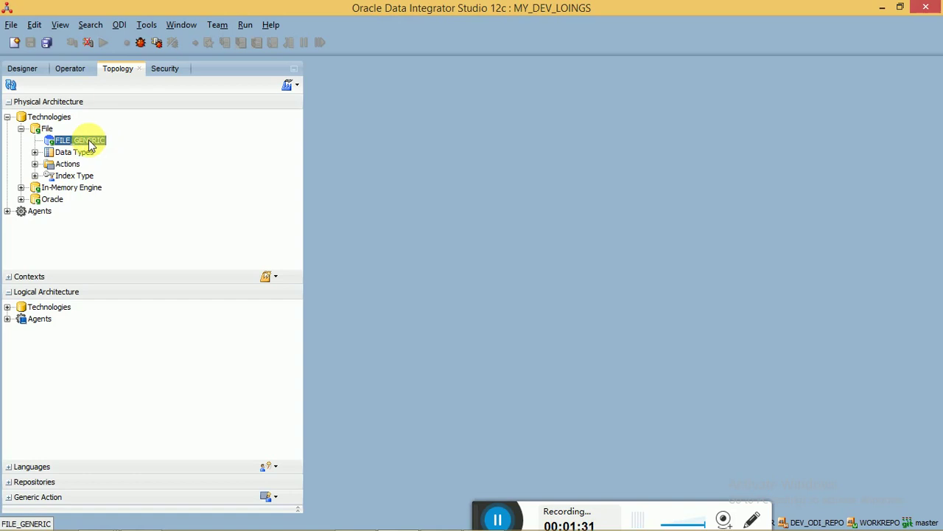
double_click(88, 142)
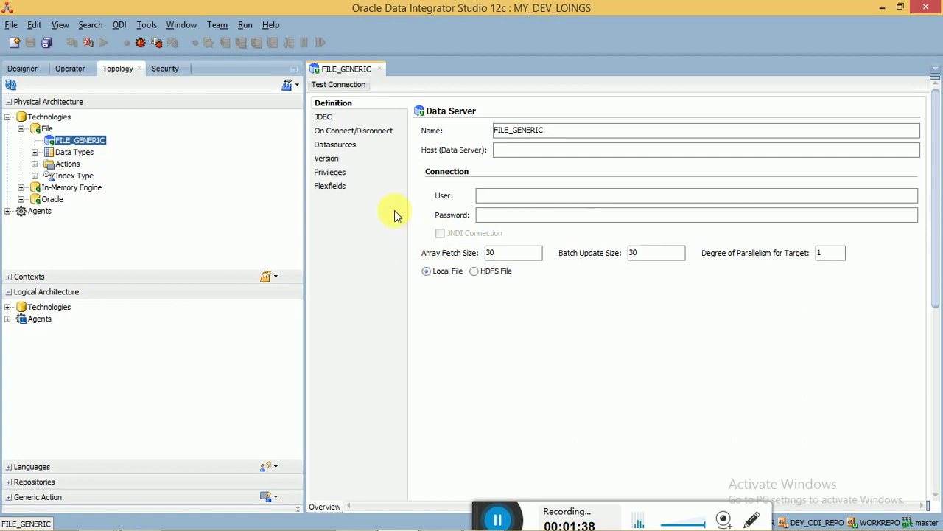
- Review the FILE_GENERIC data server's JDBC driver, URL and file properties, and return to its definition
left_click(338, 121)
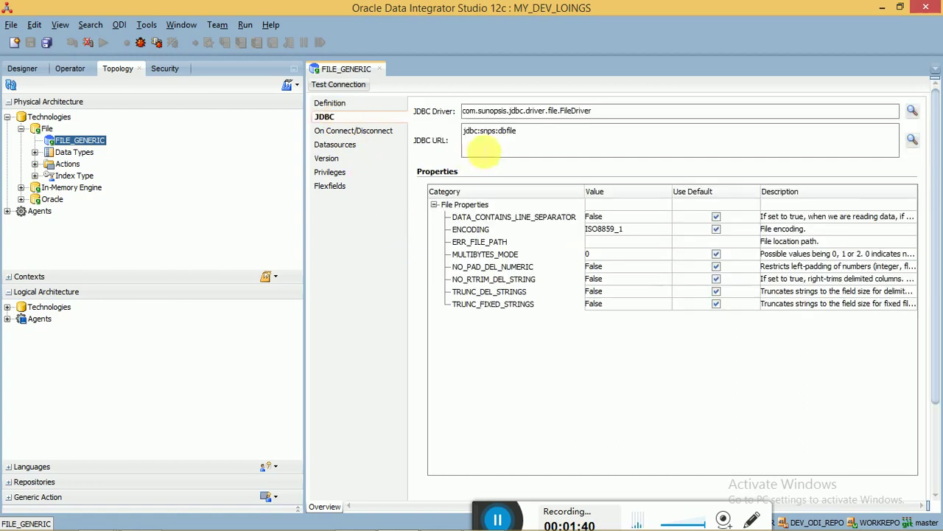
double_click(508, 131)
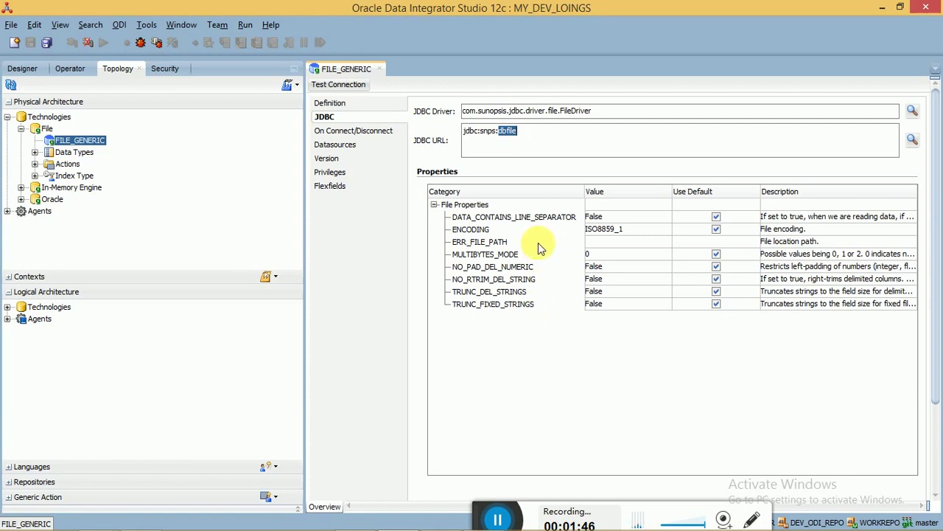
left_click(604, 147)
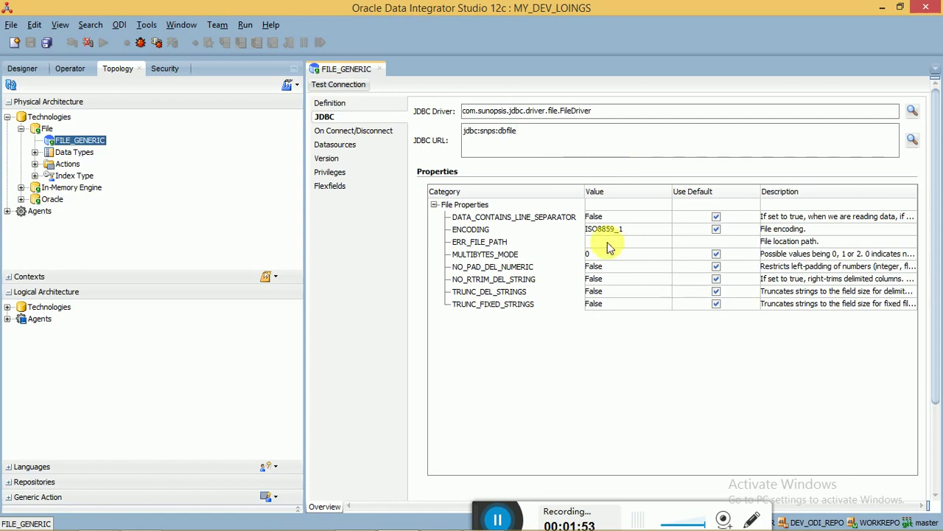
left_click(467, 206)
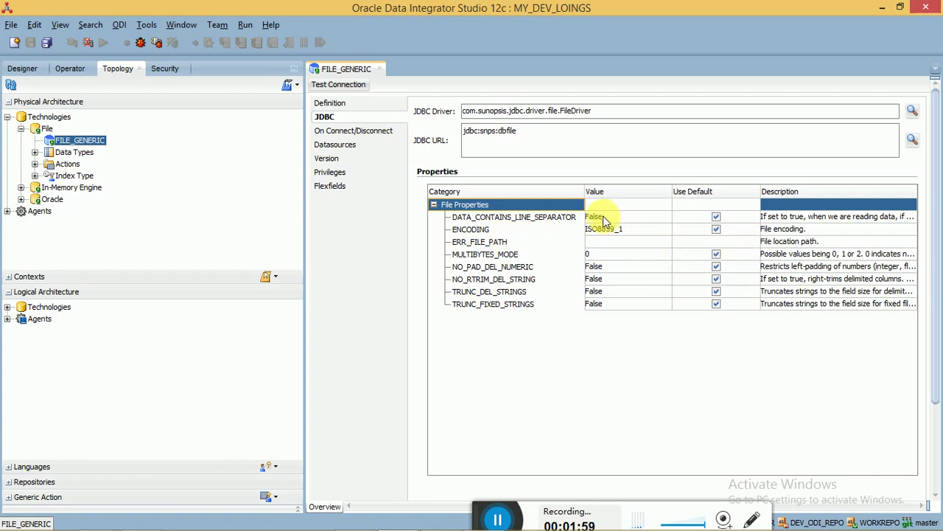
mouse_move(601, 270)
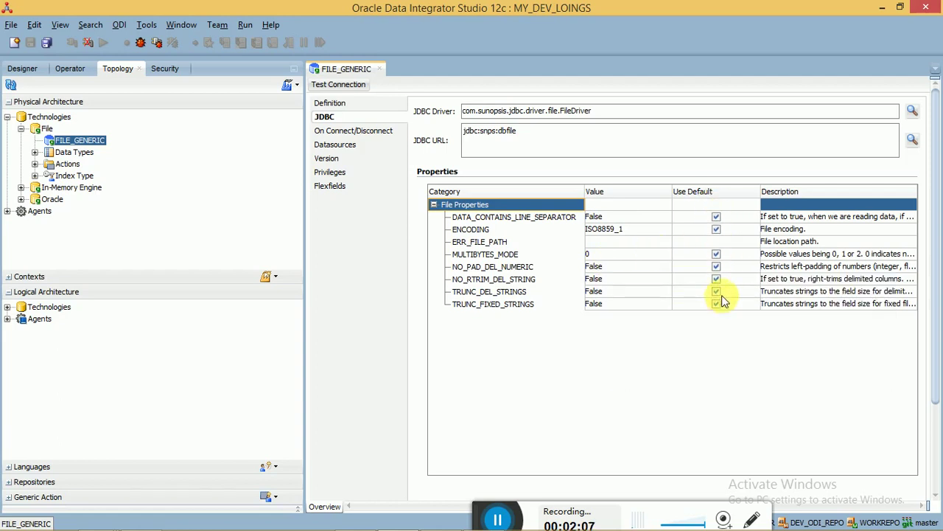
left_click(811, 284)
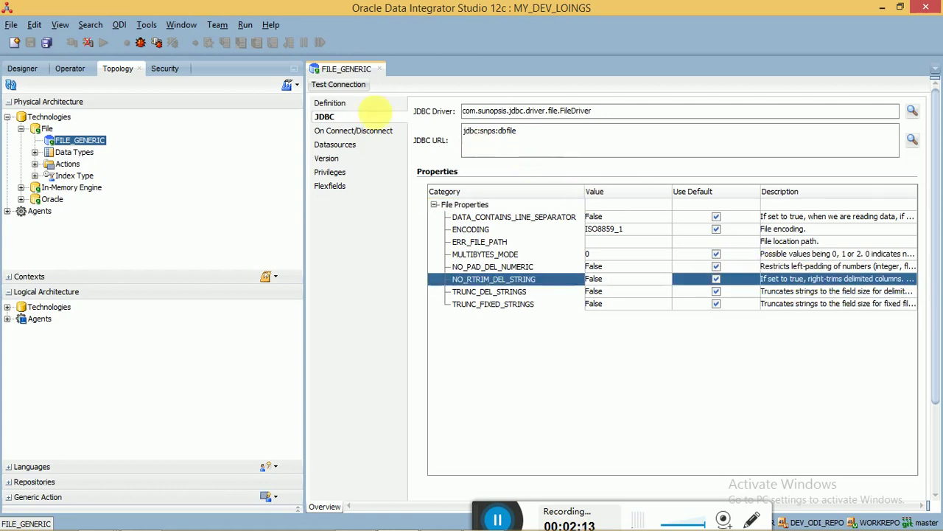
left_click(328, 103)
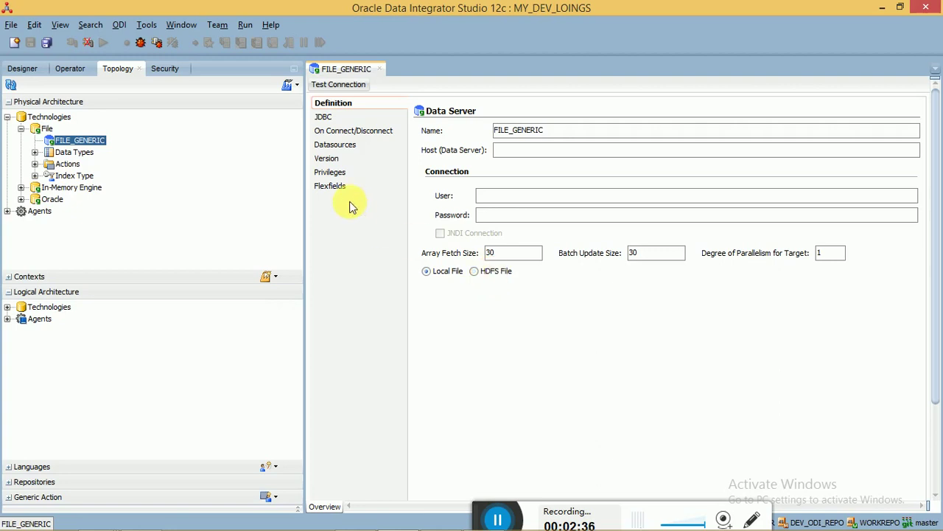
- Start a new physical schema under the FILE_GENERIC data server and select its Directory (Schema) value
right_click(84, 142)
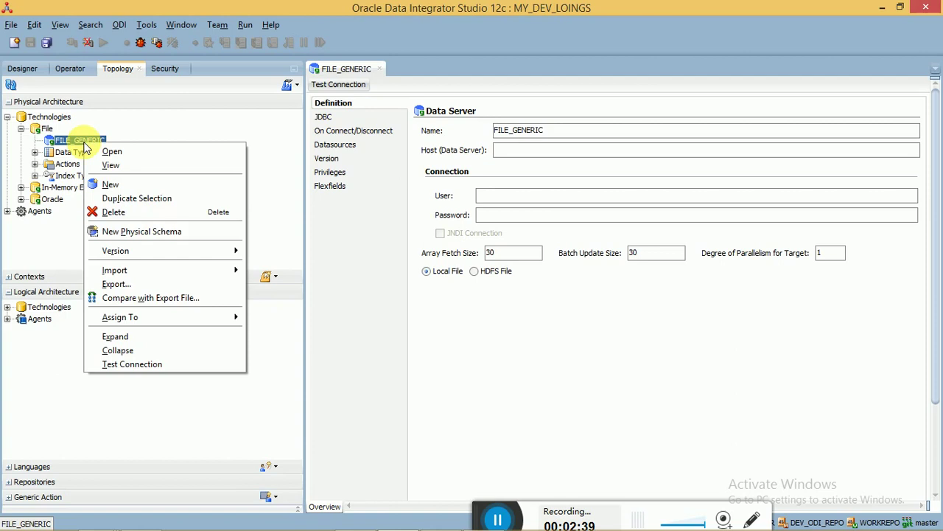
left_click(147, 232)
left_click(535, 134)
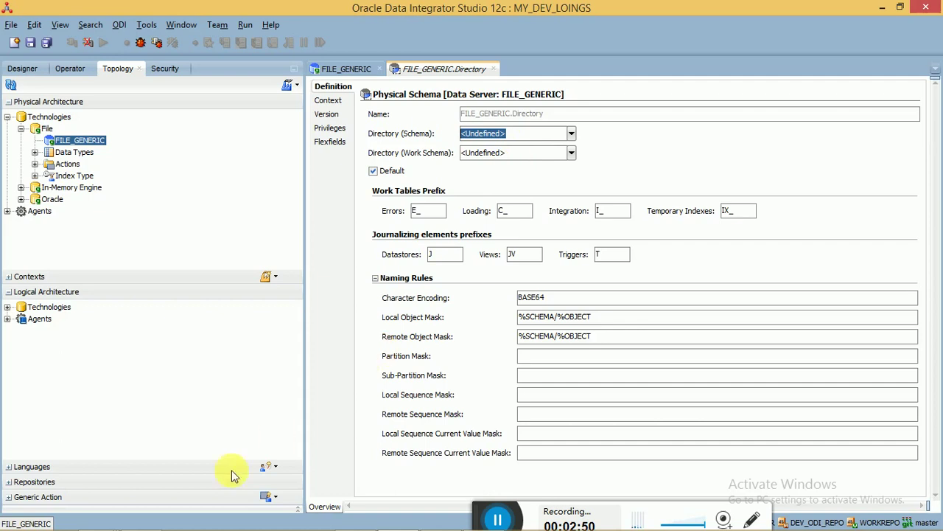
- Switch to the SOURCE_FILES folder in File Explorer and copy its path, C:\SOURCE_FILES
mouse_move(186, 525)
mouse_move(96, 517)
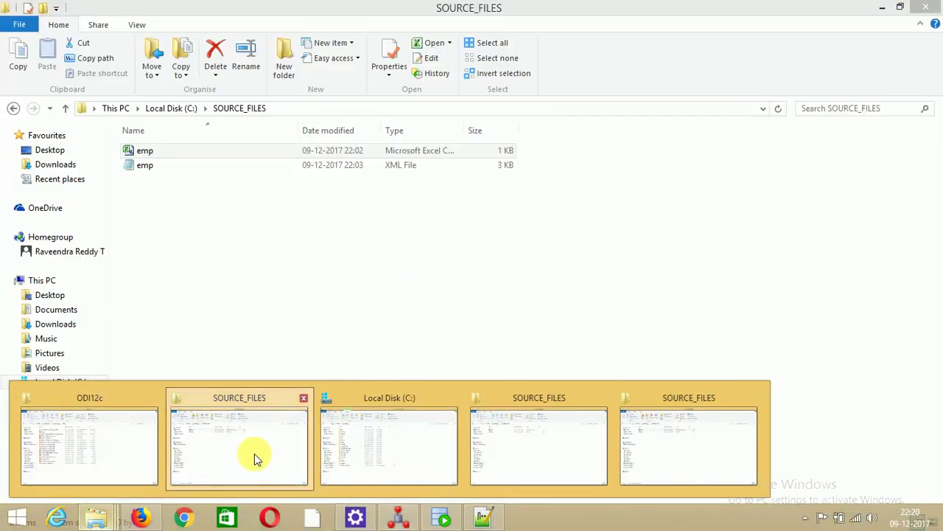
left_click(254, 458)
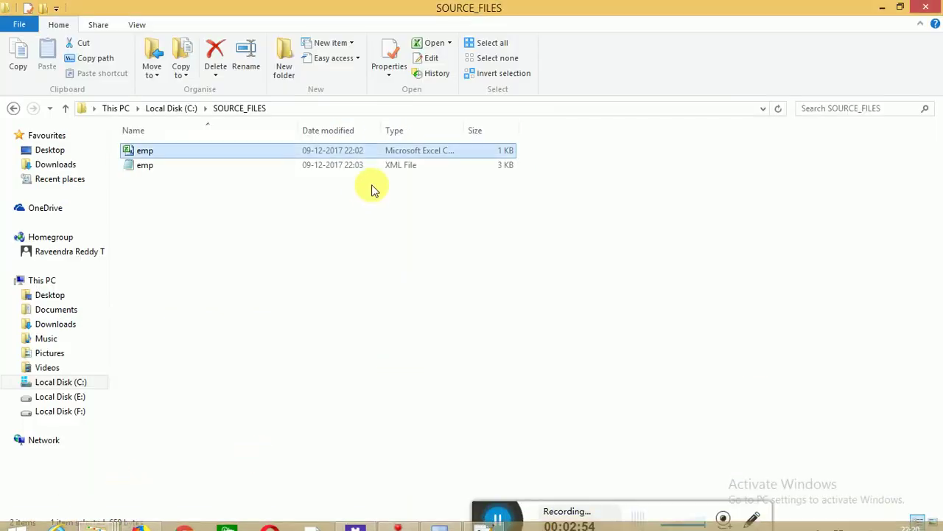
left_click(322, 111)
key("ctrl+c")
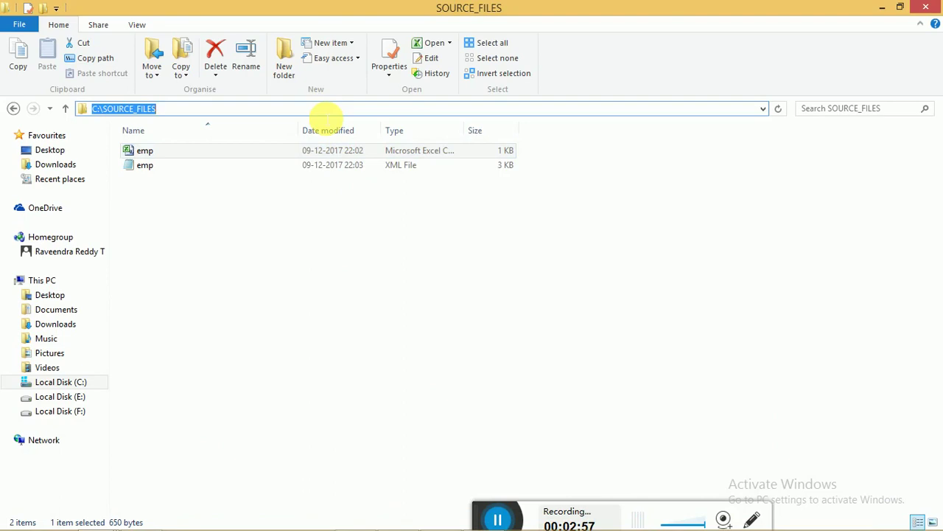
- Back in Oracle Data Integrator Studio, set both the schema and work schema directories to C:\SOURCE_FILES and save the physical schema
mouse_move(435, 523)
left_click(392, 520)
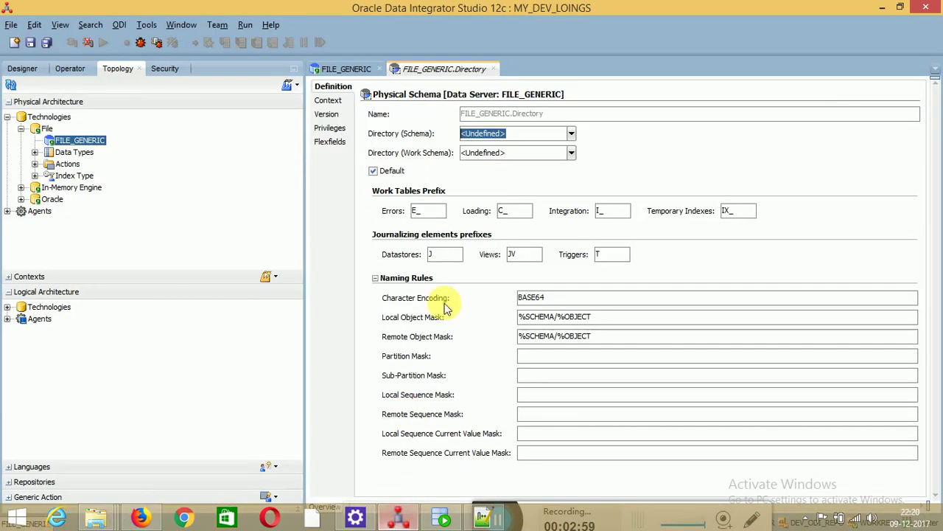
key("ctrl+v")
left_click(543, 158)
key("ctrl+v")
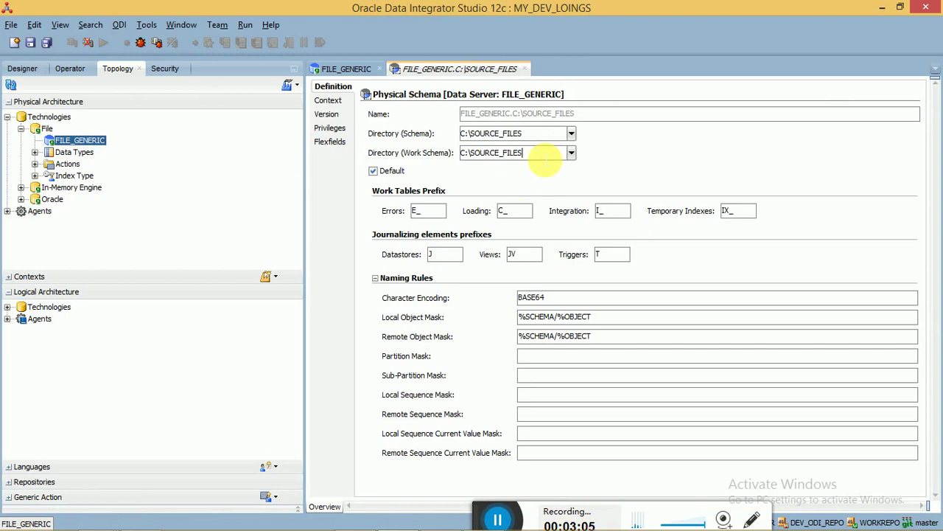
key("ctrl+s")
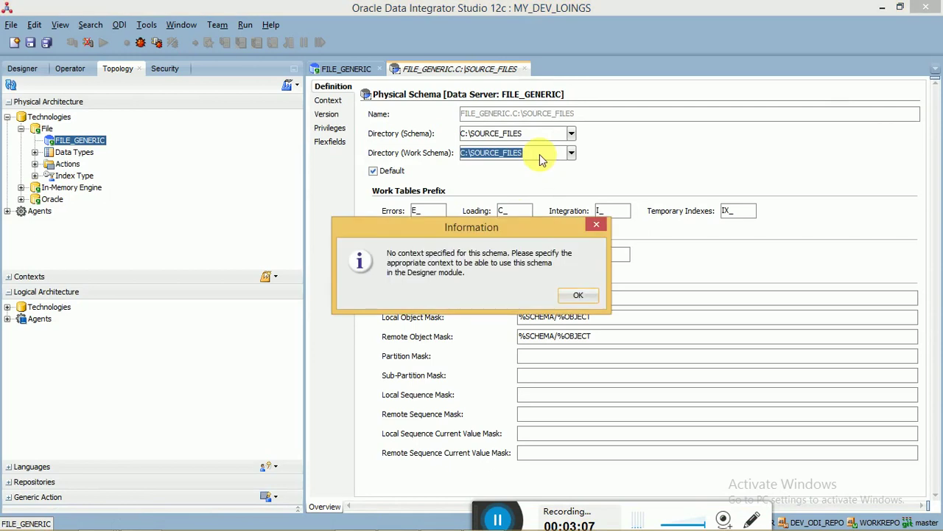
left_click(581, 298)
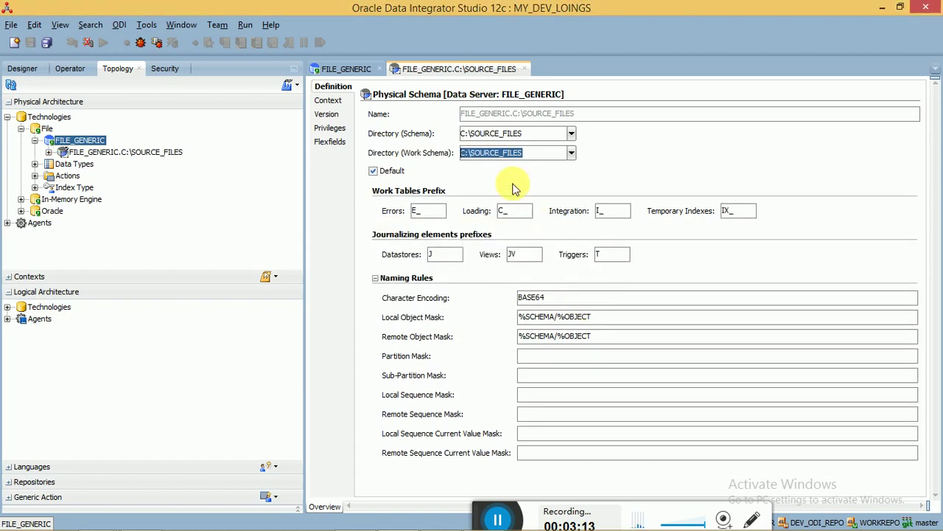
- Close the physical schema and create a logical schema named LS_FILE_SRC under the File technology in the logical architecture
left_click(524, 68)
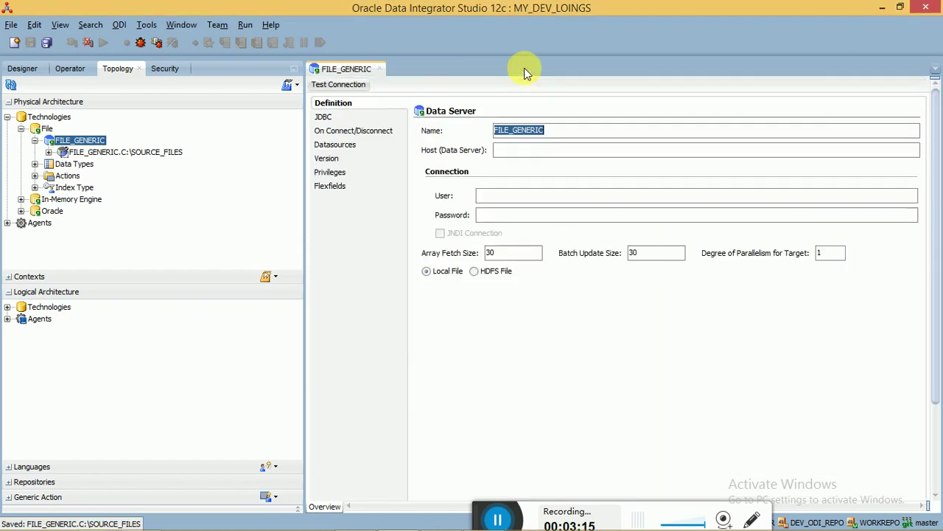
left_click(88, 152)
left_click(7, 307)
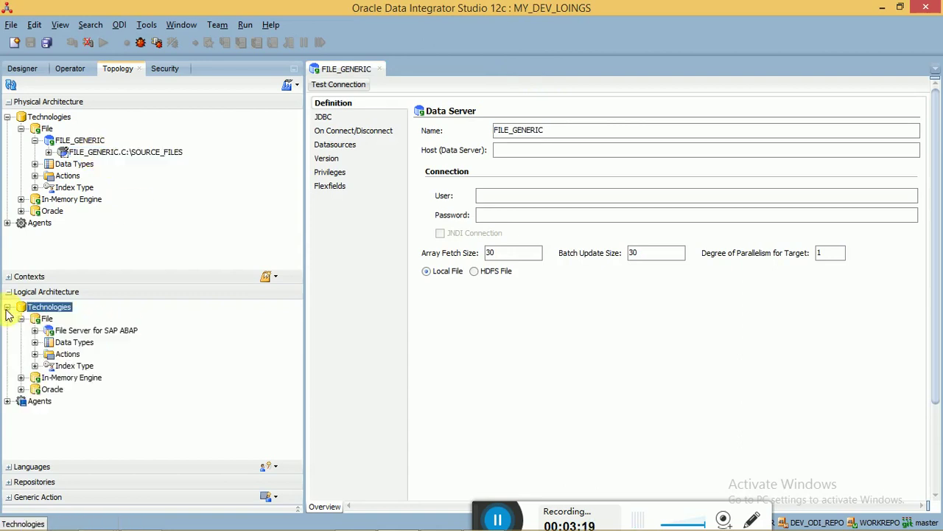
left_click(49, 325)
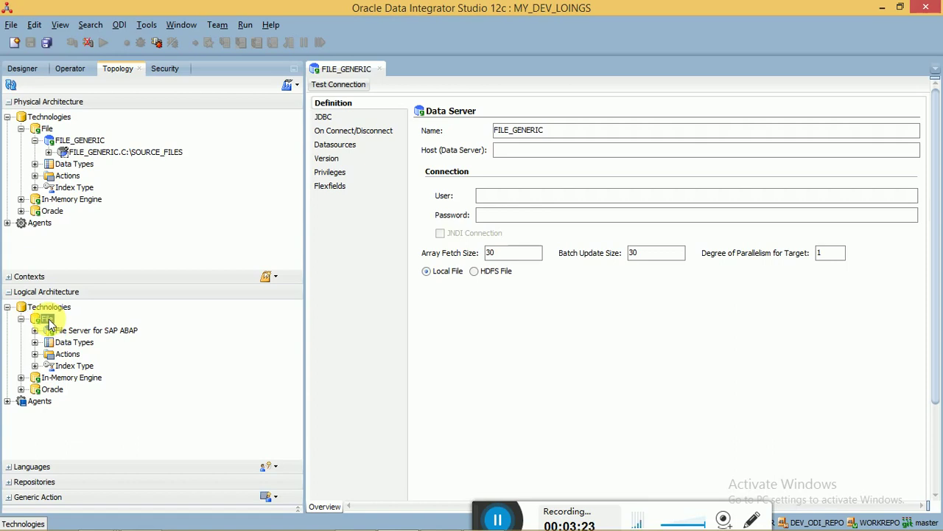
right_click(49, 324)
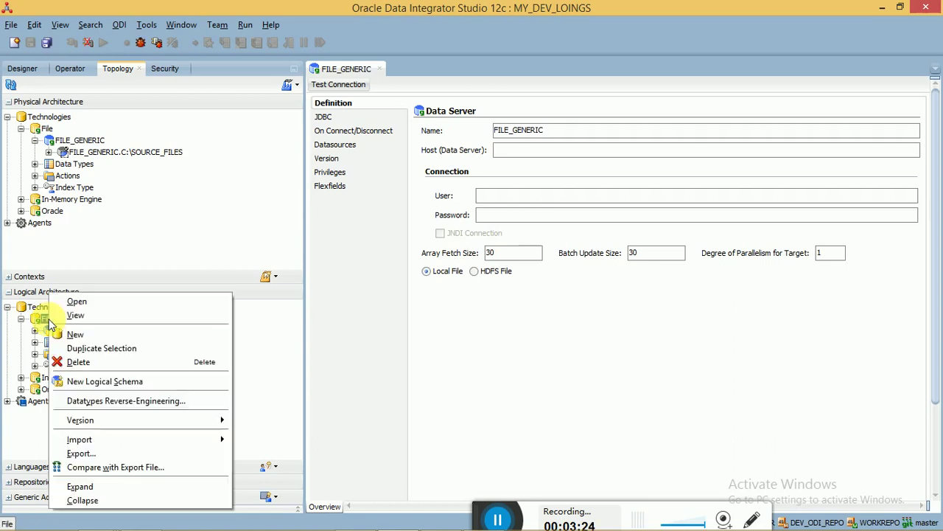
left_click(96, 383)
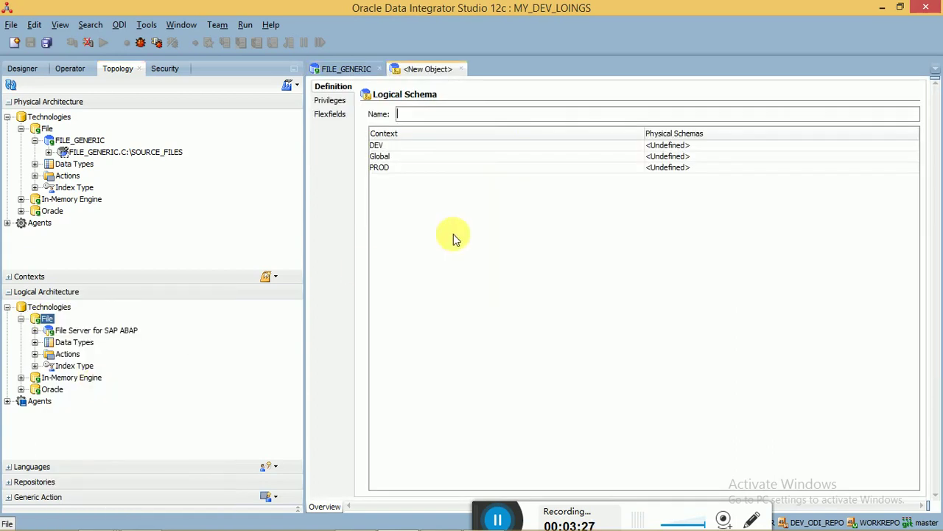
type("LS")
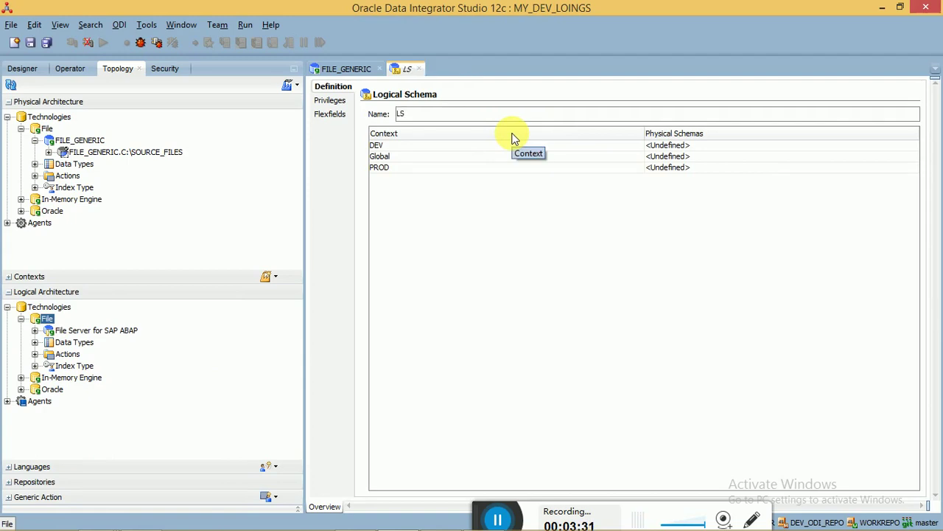
type("_F")
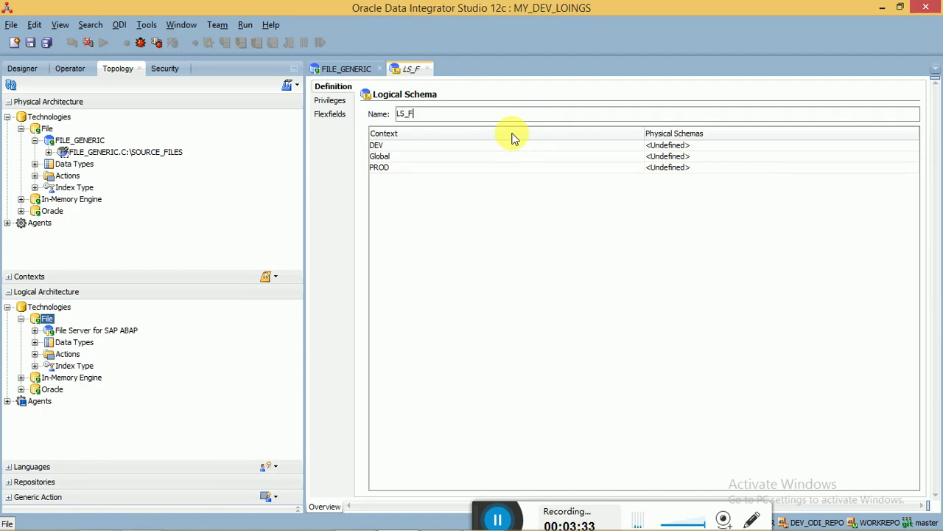
type("ILE_SRC")
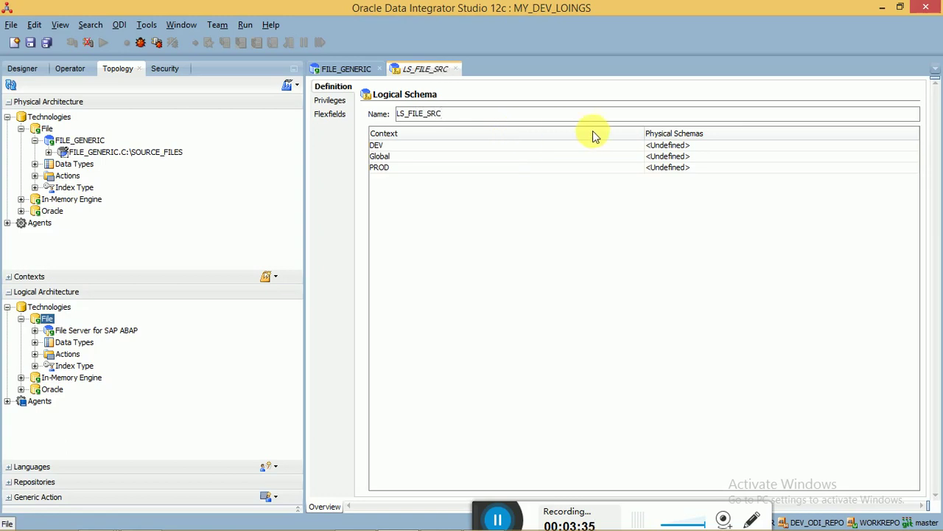
- Map the Global, DEV and PROD contexts of LS_FILE_SRC to FILE_GENERIC.C:\SOURCE_FILES, save the logical schema and close the open editors
left_click(658, 157)
left_click(678, 167)
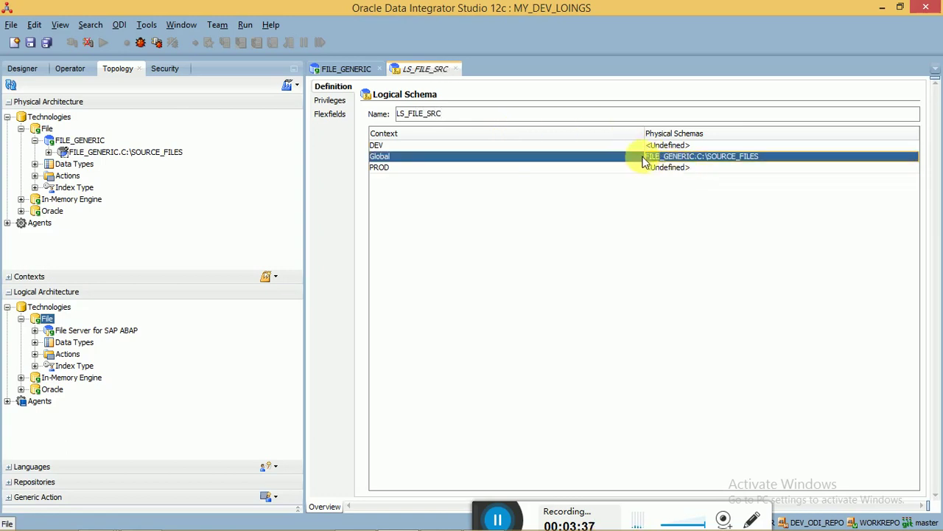
left_click(659, 145)
left_click(674, 155)
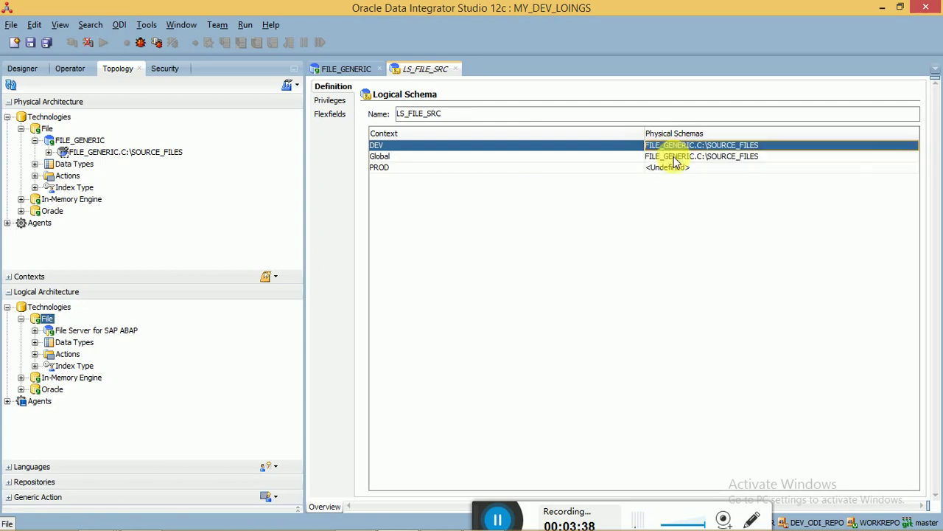
left_click(675, 168)
left_click(682, 179)
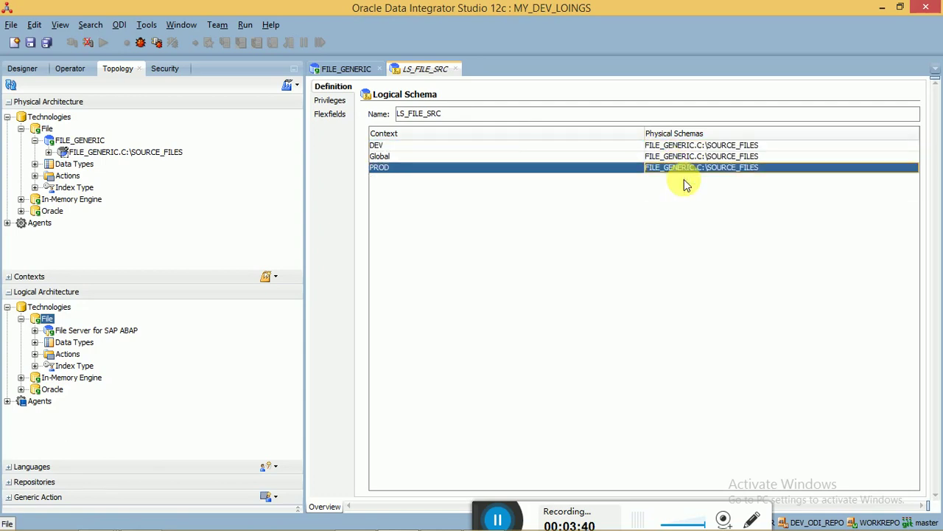
key("ctrl+s")
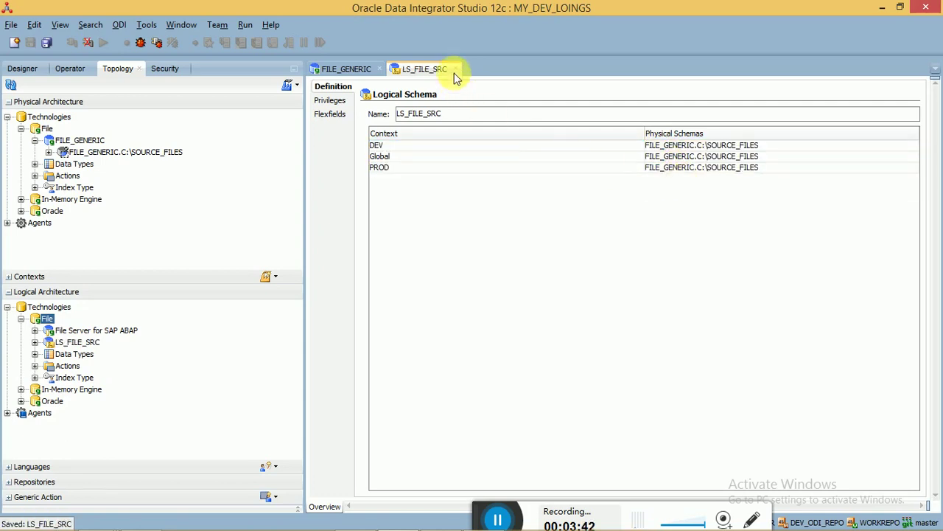
left_click(455, 69)
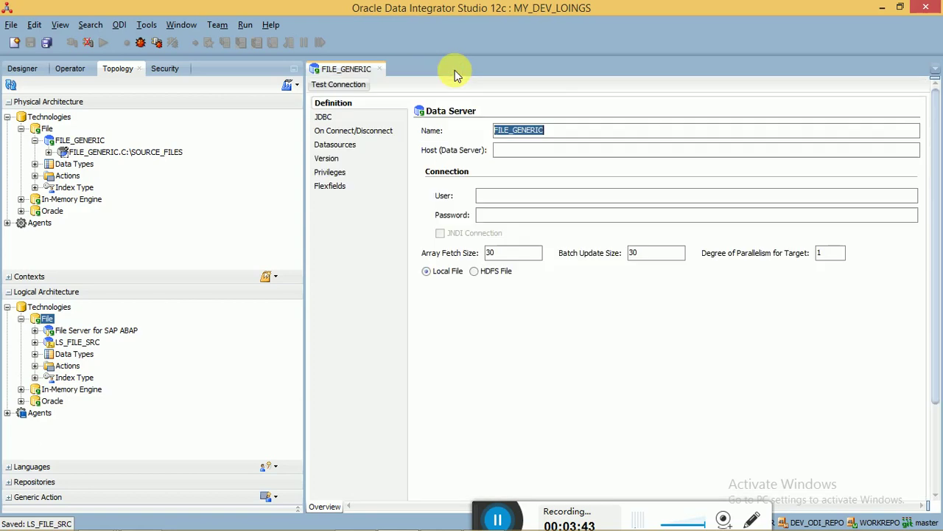
left_click(380, 70)
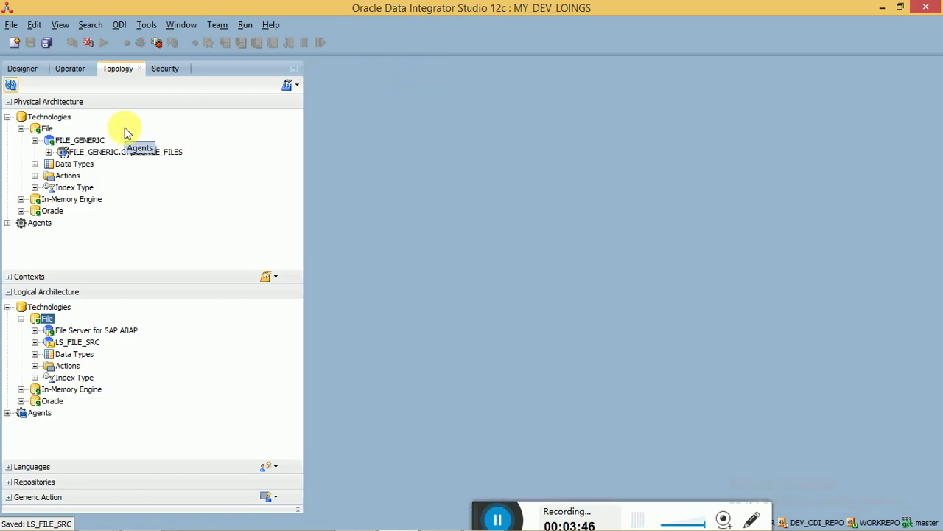
- Create a top-level model folder named FLD_FILES_SRC among the Designer models and save it
left_click(22, 69)
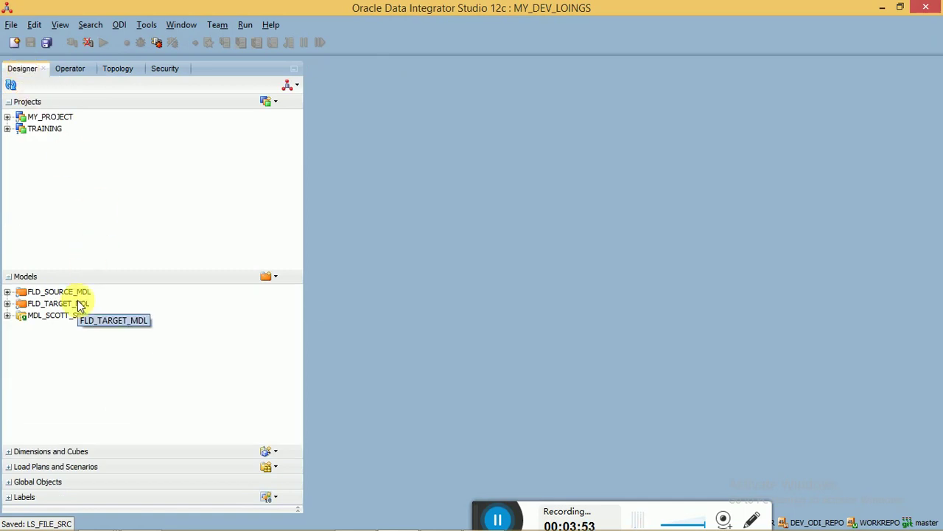
left_click(265, 280)
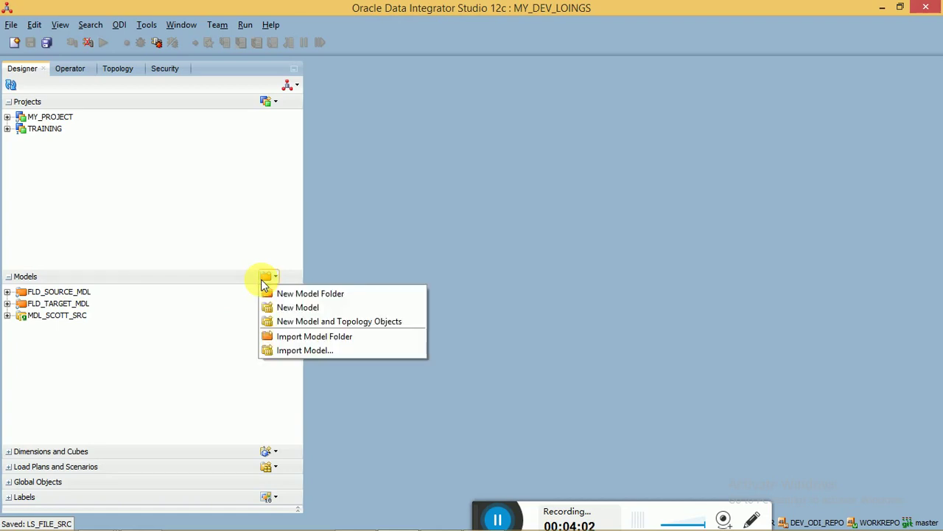
left_click(311, 294)
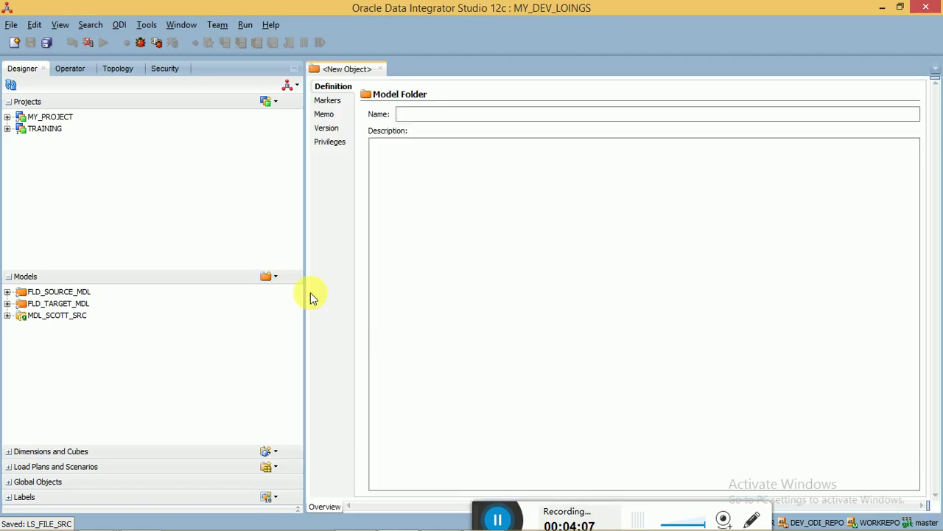
type("FLD_")
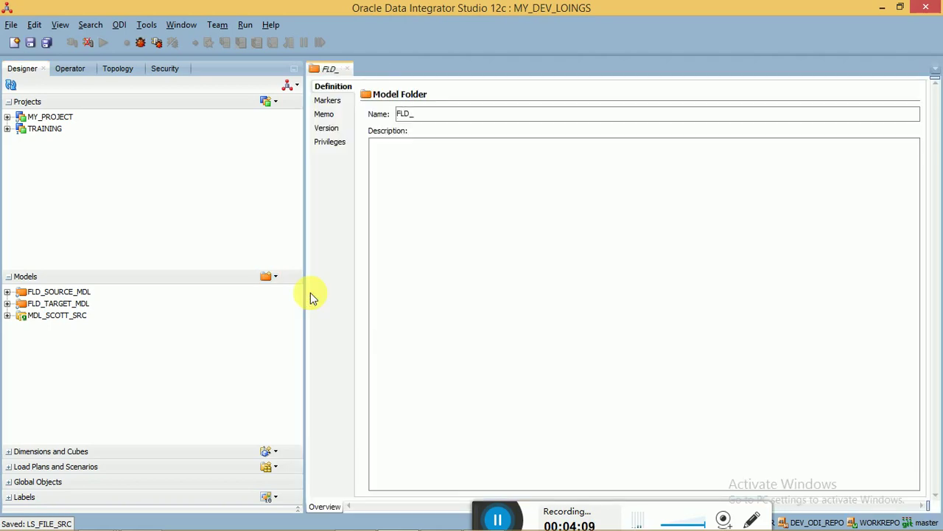
type("FILES_SRC")
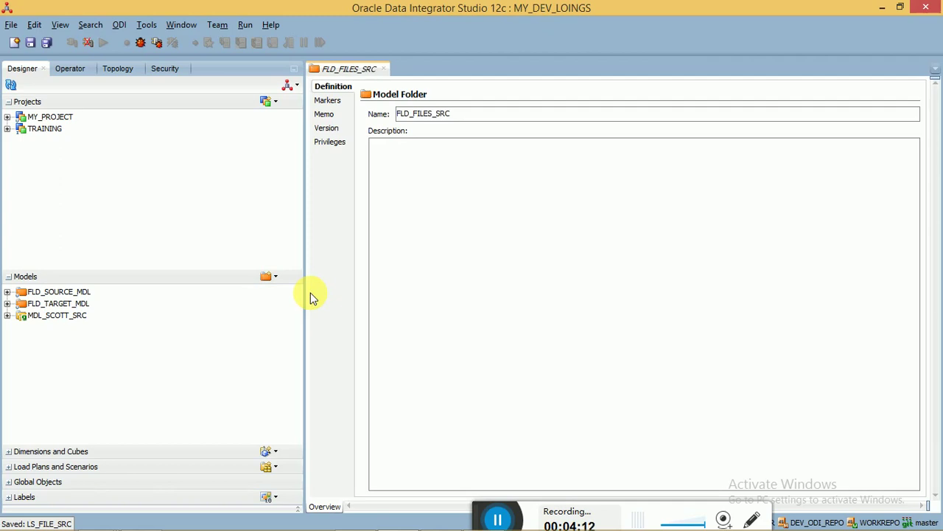
key("ctrl+s")
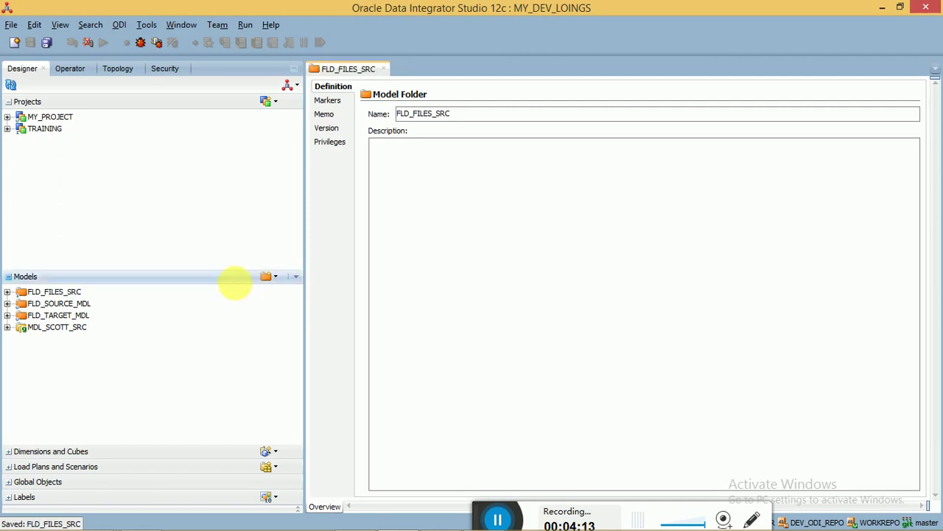
- Start a new model in the FLD_FILES_SRC folder and name it MDL_FILE_SRC
left_click(60, 295)
right_click(60, 295)
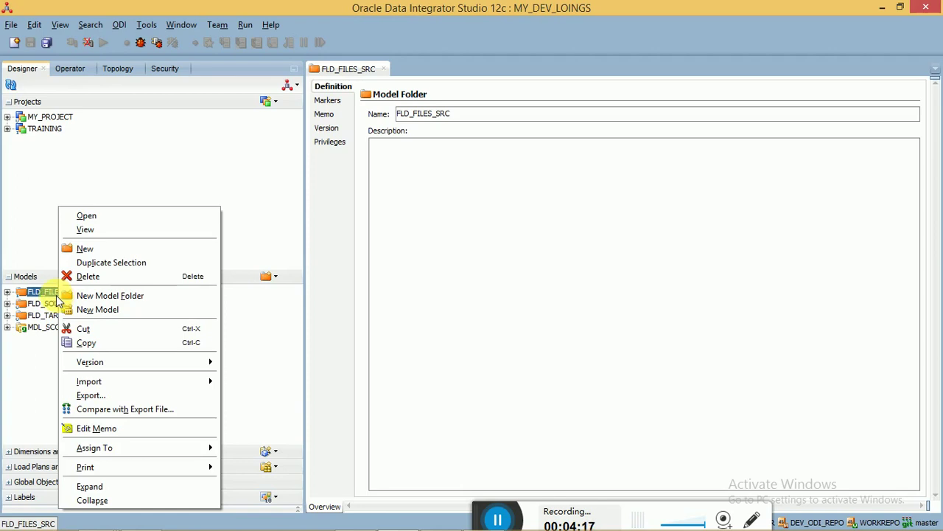
left_click(110, 310)
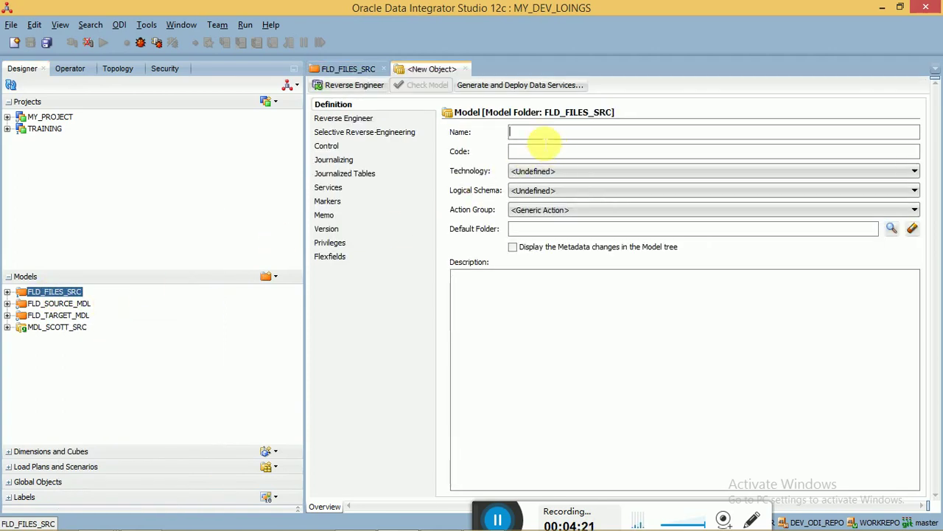
type("MDL")
key("BackSpace")
key("BackSpace")
key("BackSpace")
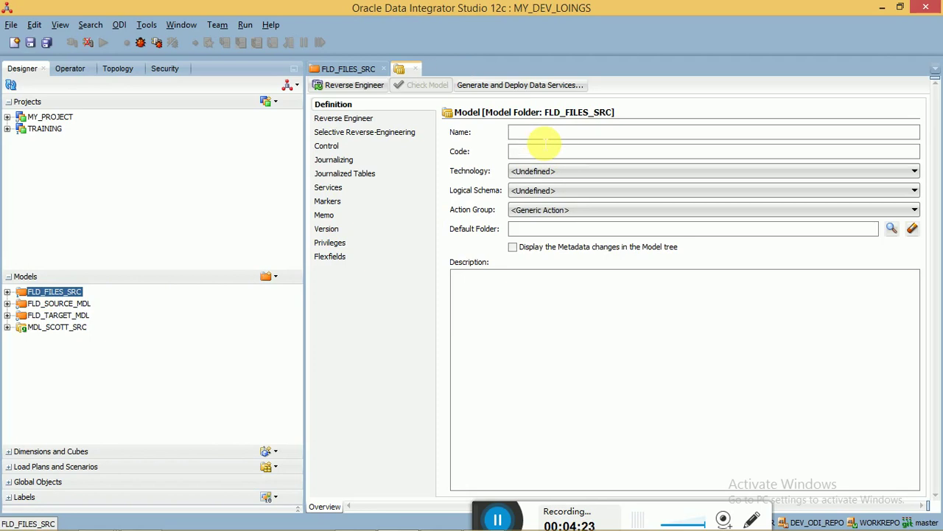
type("MDL_")
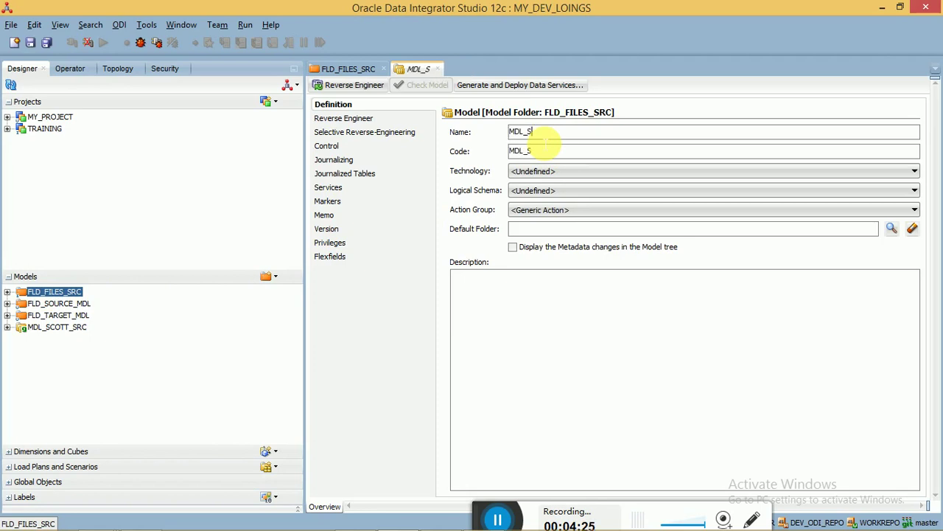
type("FILE_SRC")
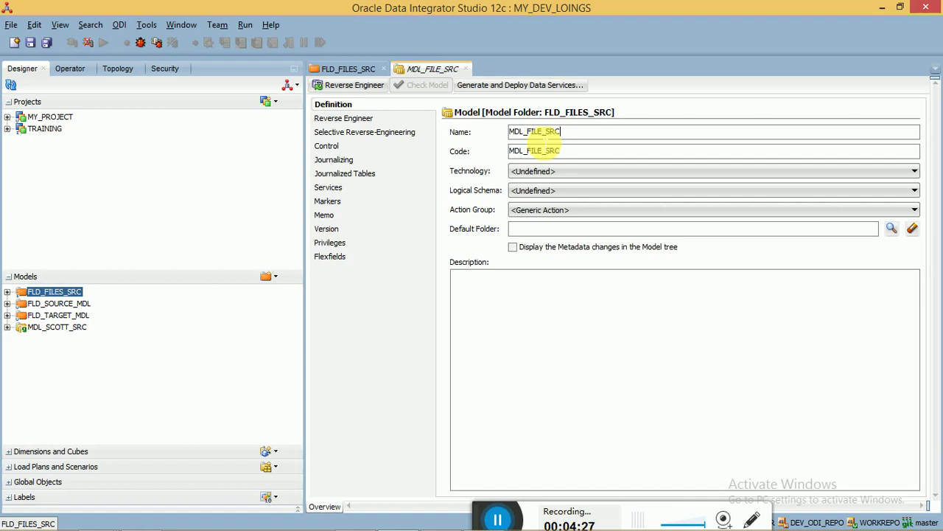
- Set the model's technology to File and its logical schema to LS_FILE_SRC, and save the model
left_click(545, 171)
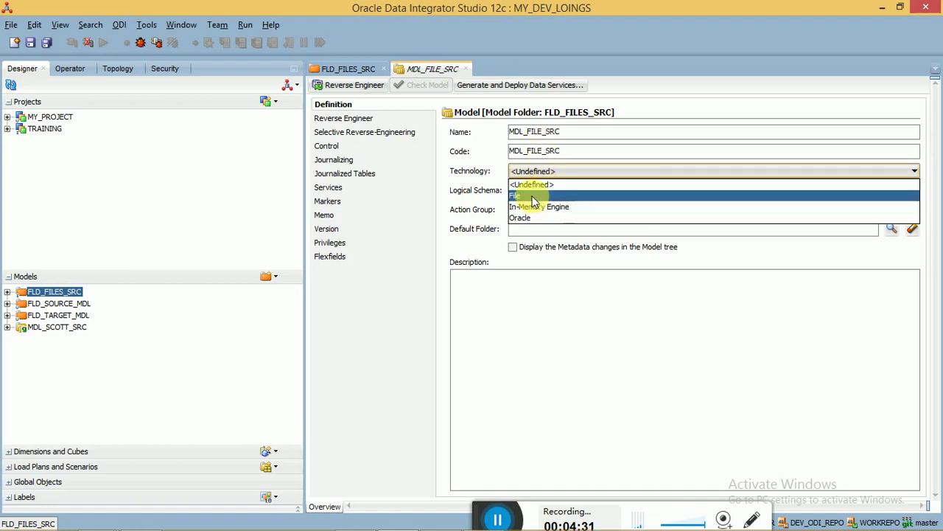
left_click(535, 196)
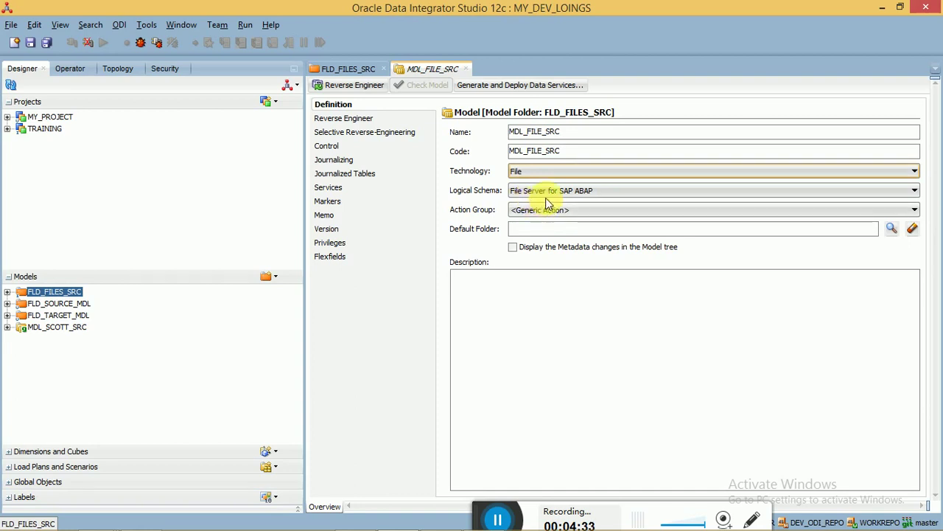
left_click(569, 192)
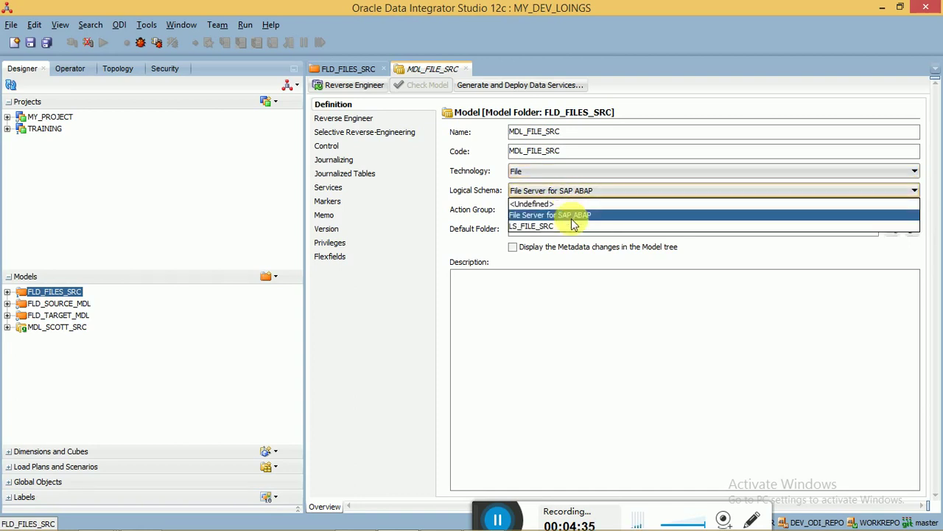
left_click(573, 226)
left_click(560, 355)
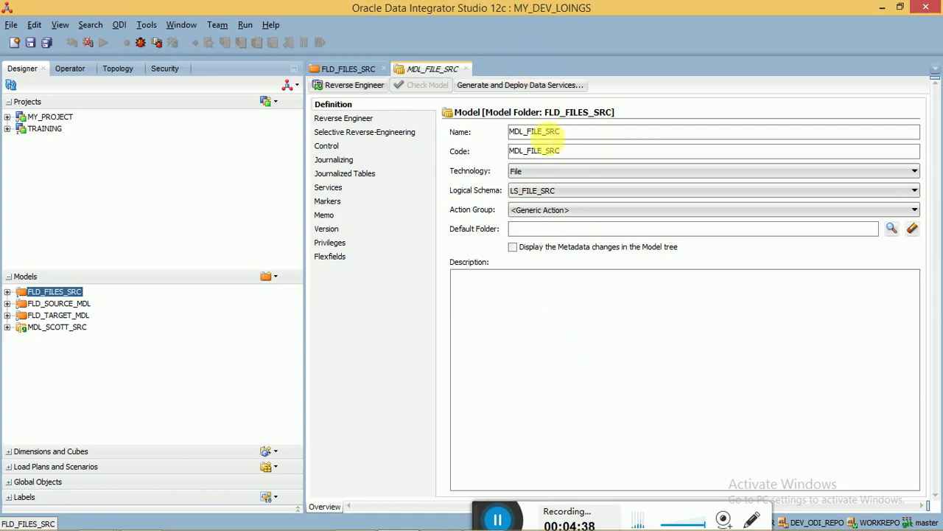
double_click(550, 132)
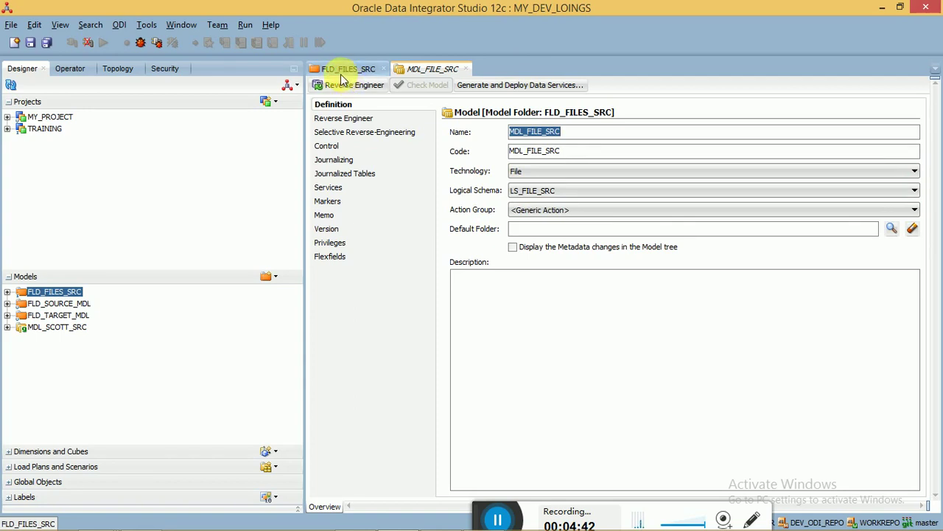
left_click(384, 69)
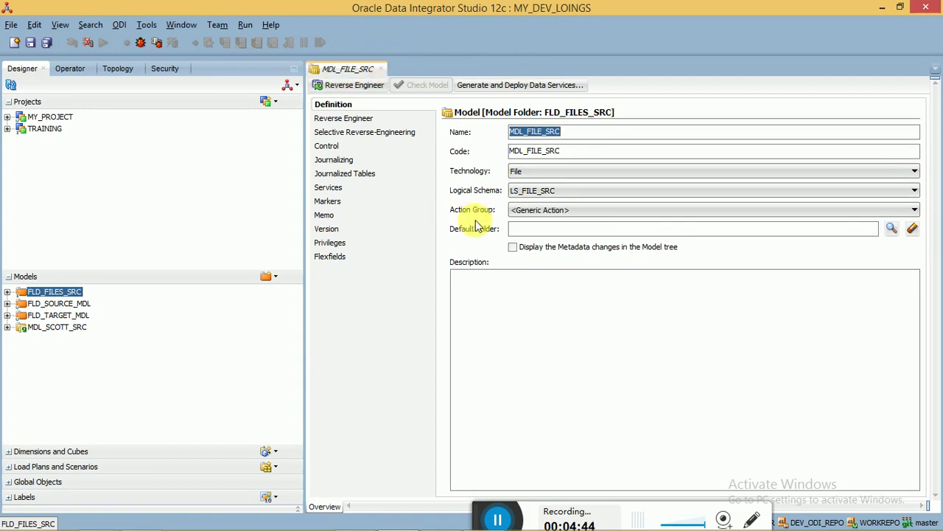
left_click(32, 44)
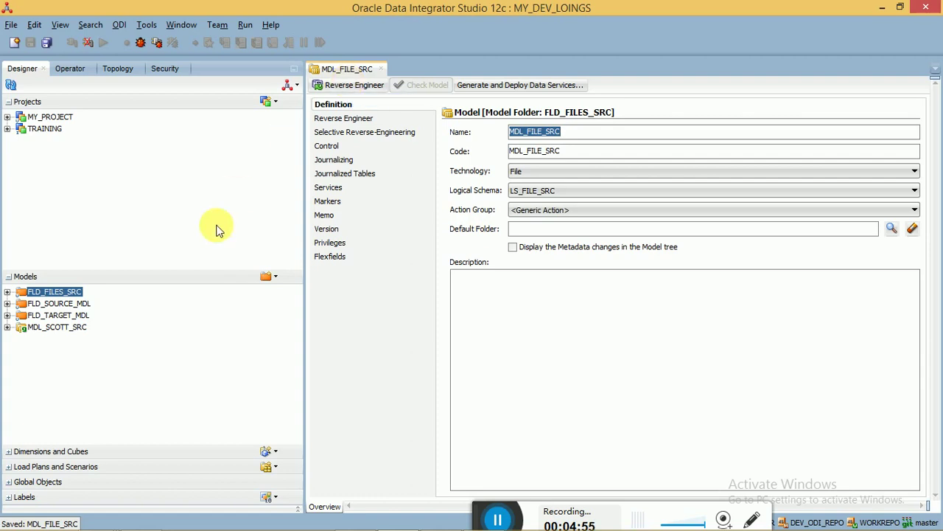
- Create a new datastore in the MDL_FILE_SRC model under FLD_FILES_SRC and name it EMP_FILE
left_click(8, 292)
left_click(65, 304)
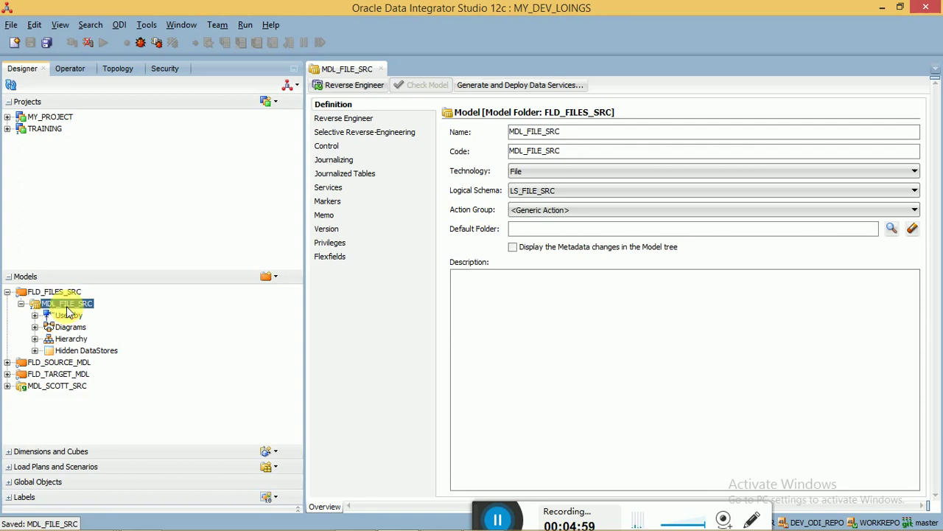
right_click(67, 310)
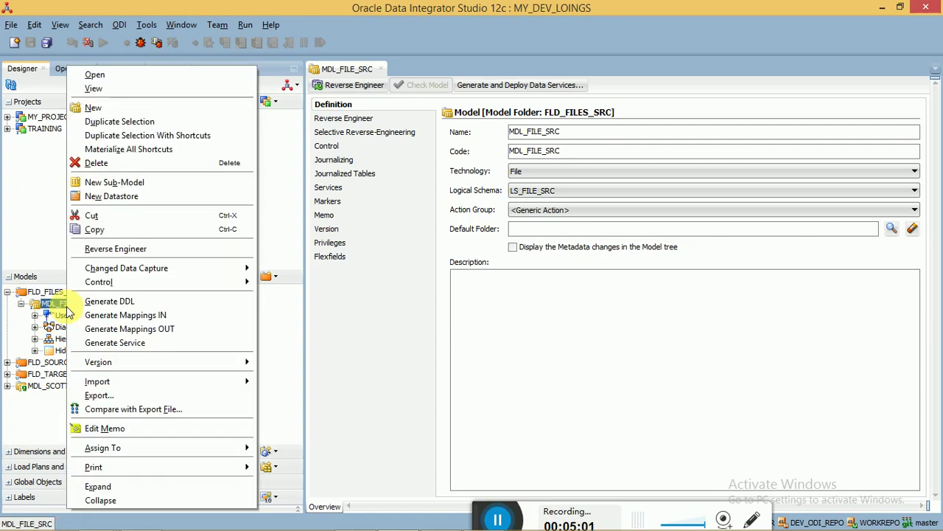
left_click(147, 200)
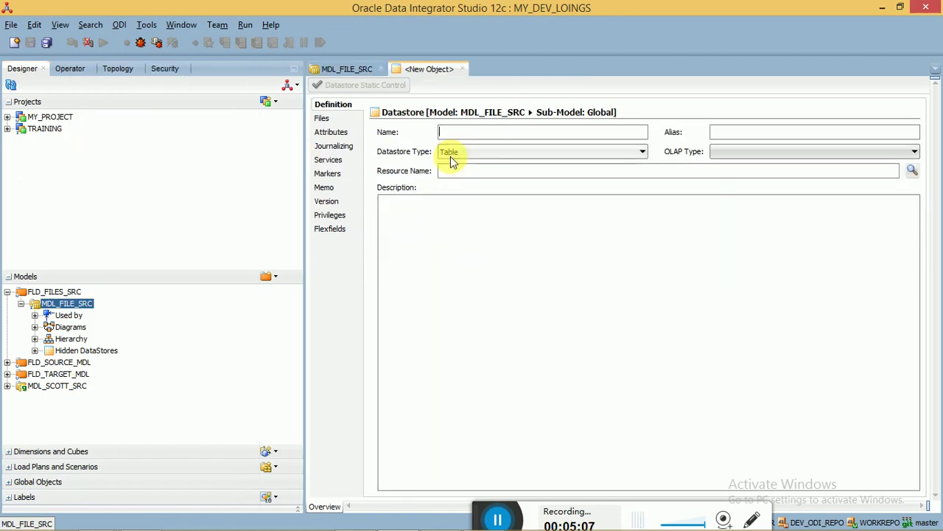
left_click(524, 136)
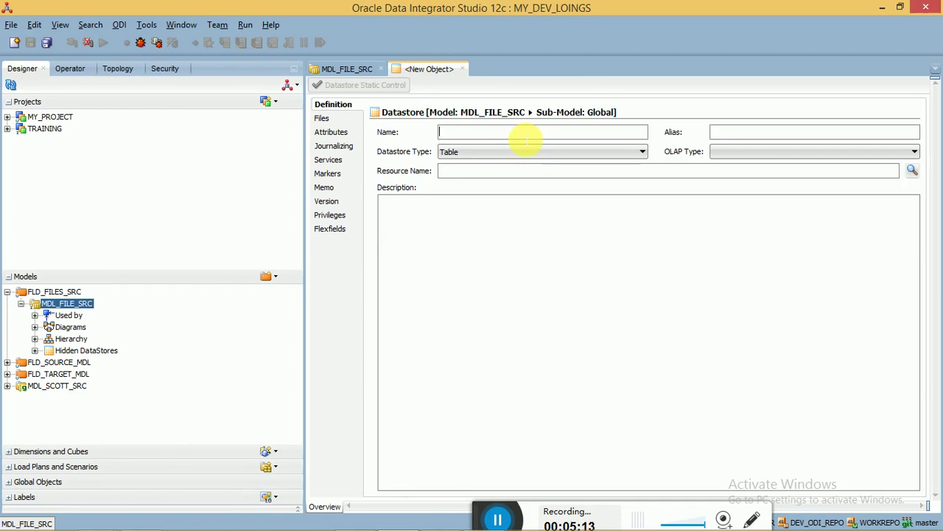
type("EMP_")
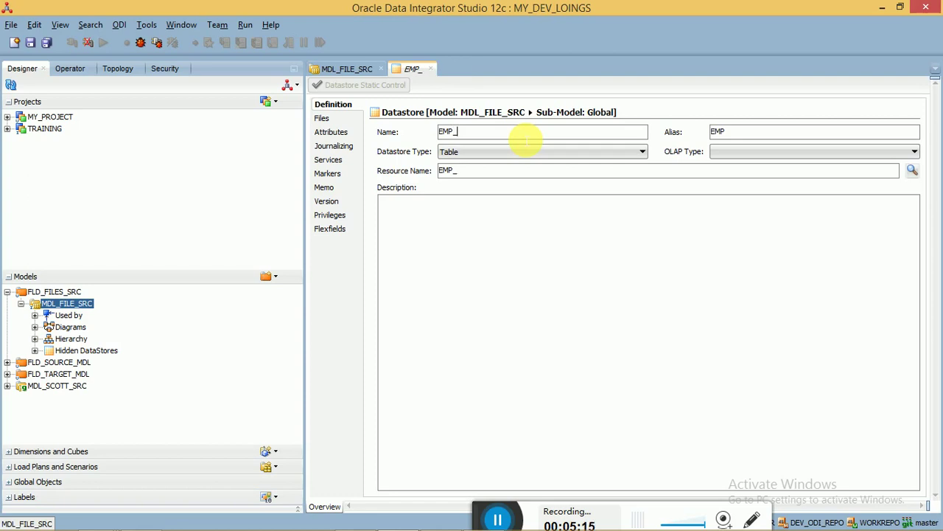
type("FILE")
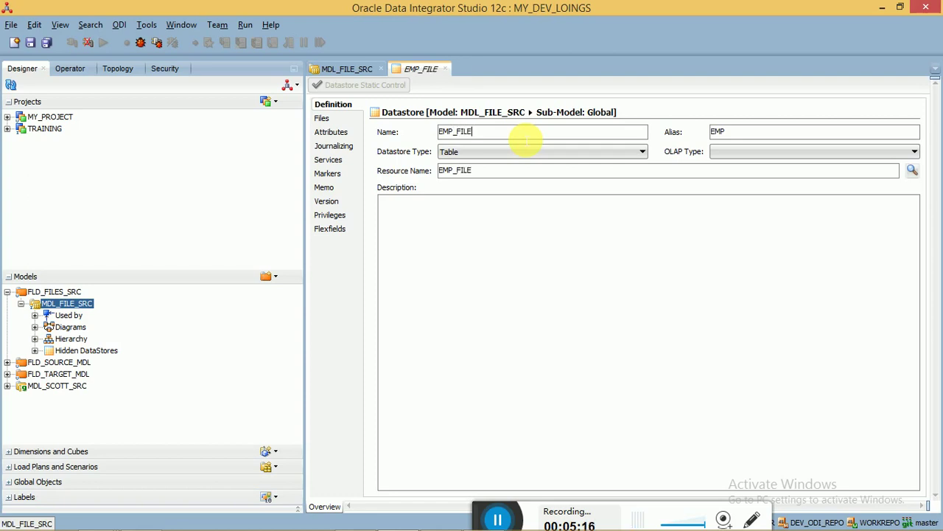
- Set the datastore's resource name to the emp.csv file in the SOURCE_FILES folder
left_click(913, 171)
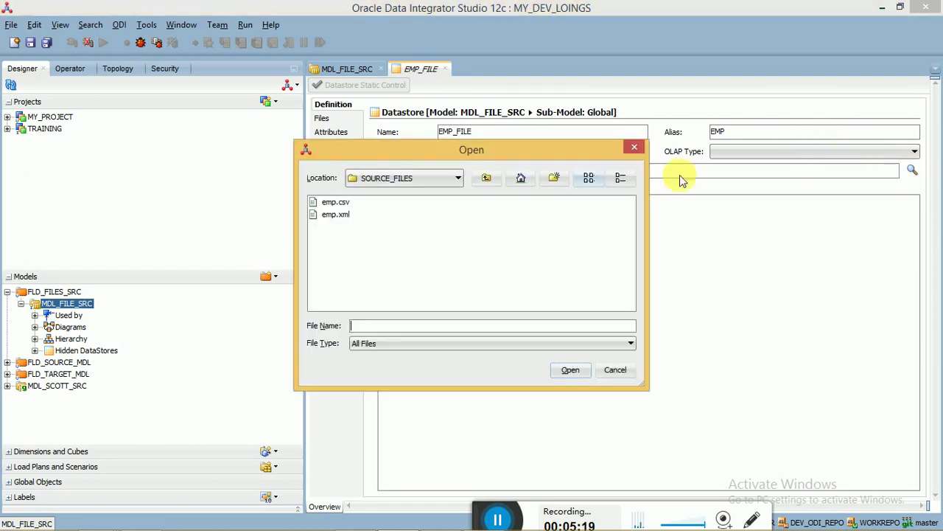
left_click(338, 206)
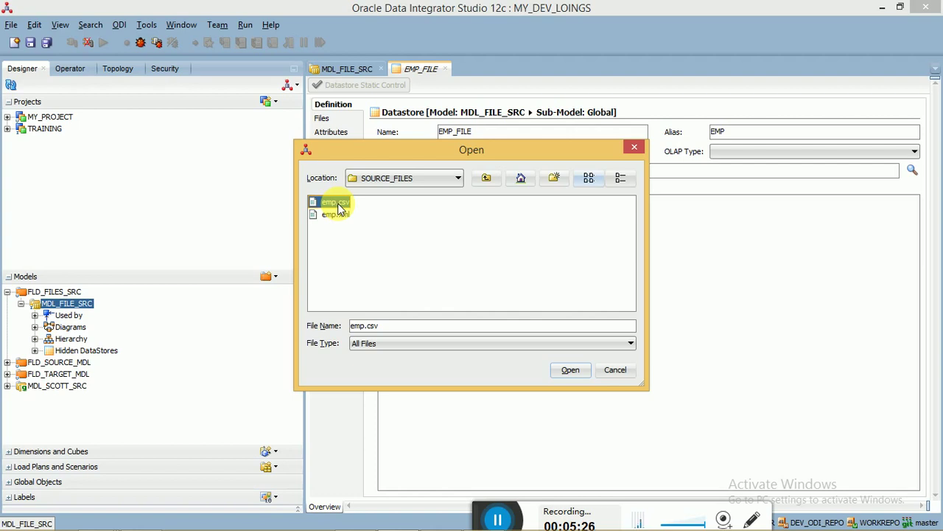
left_click(339, 207)
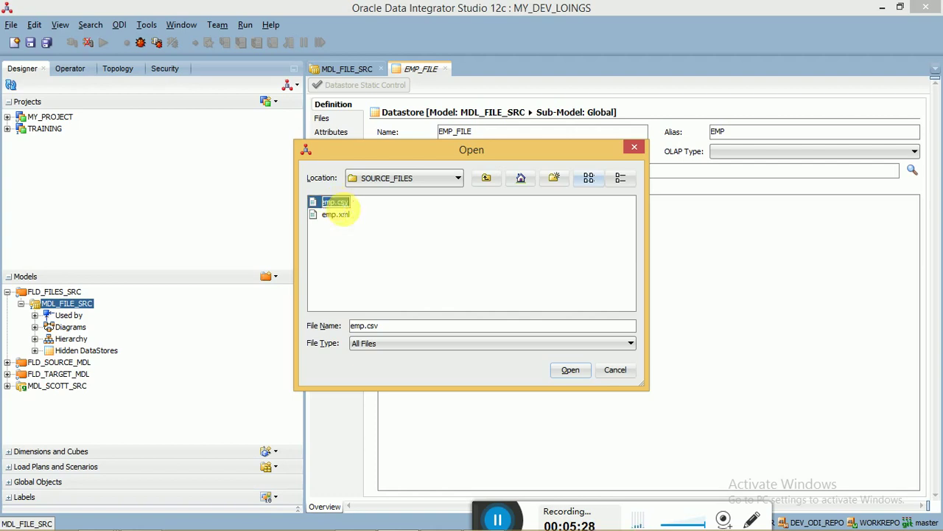
double_click(317, 203)
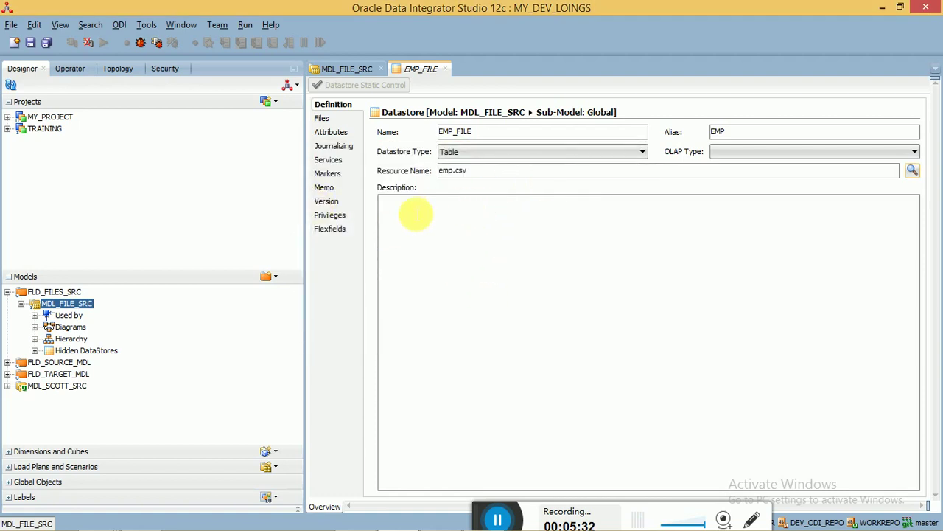
- Set the datastore's file format to Delimited with 1 heading line
left_click(328, 120)
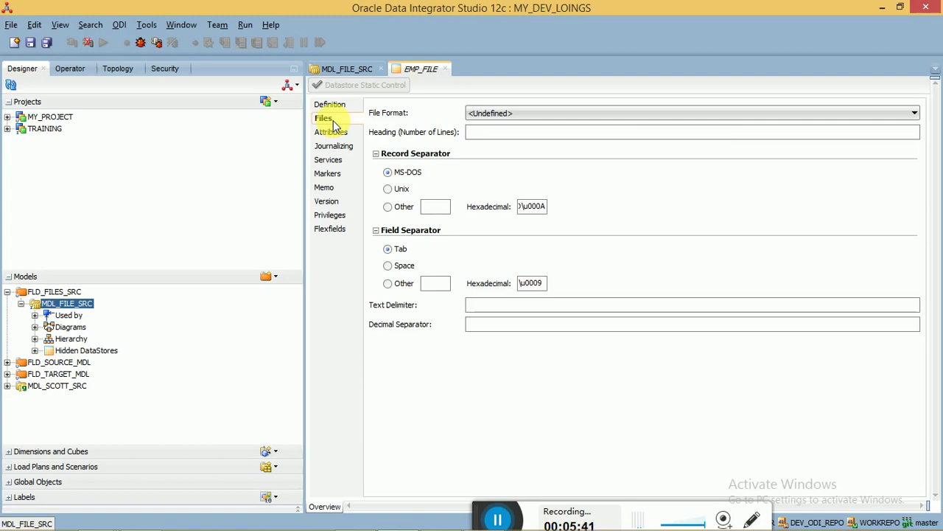
left_click(491, 117)
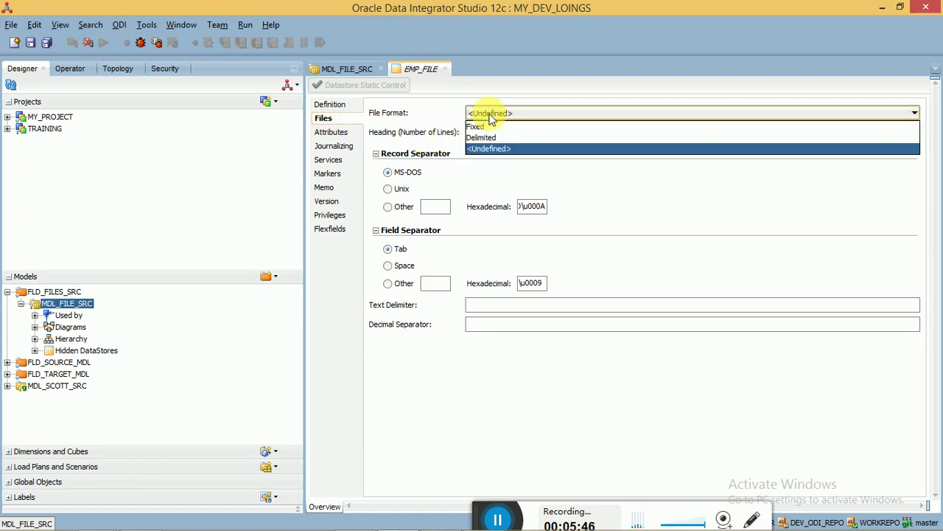
left_click(494, 141)
key("Tab")
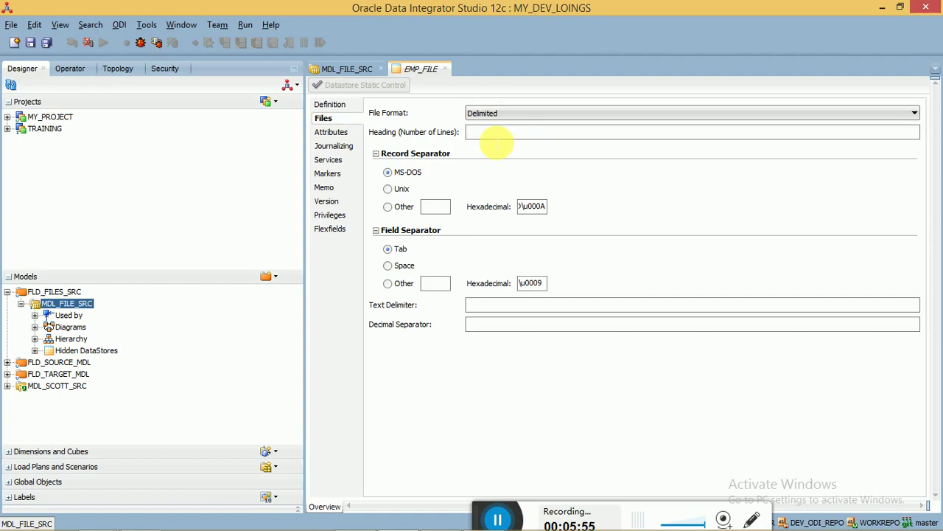
type("1")
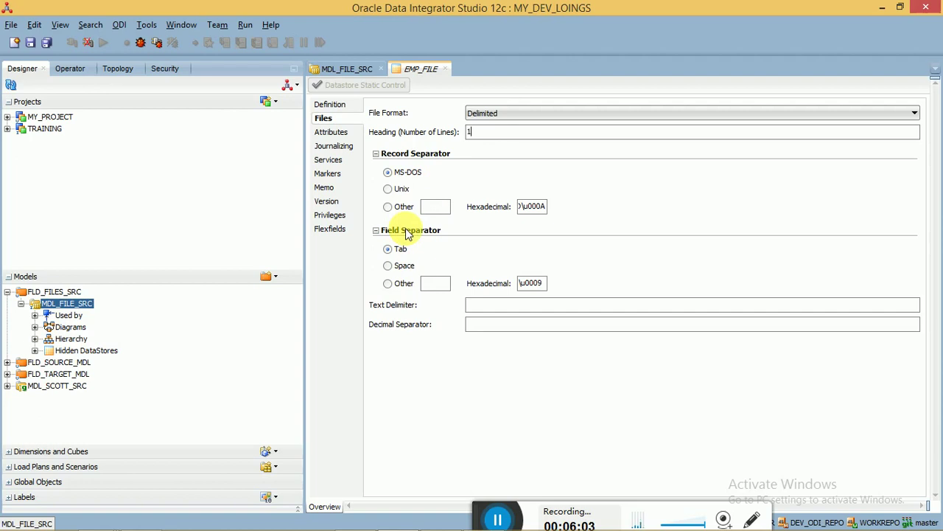
- Set the datastore's field separator to Other with a comma as the character
left_click(398, 286)
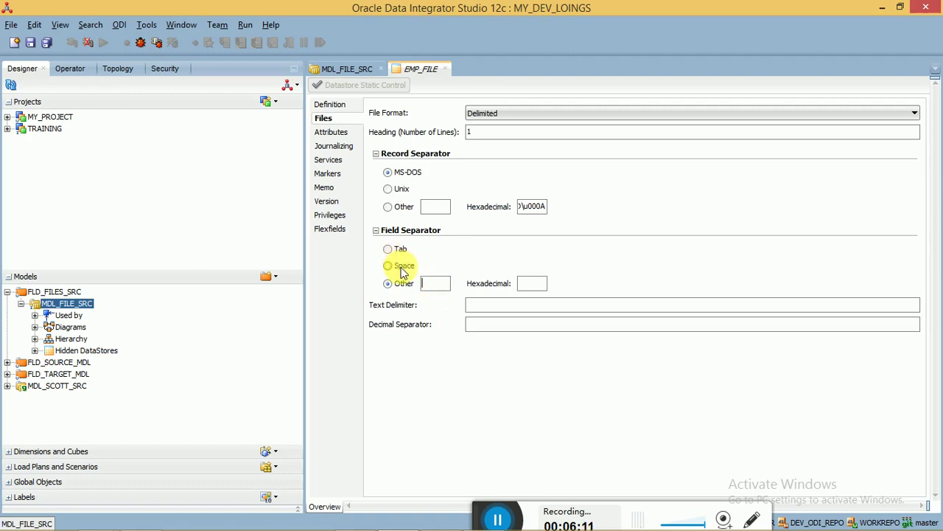
left_click(434, 286)
type(",")
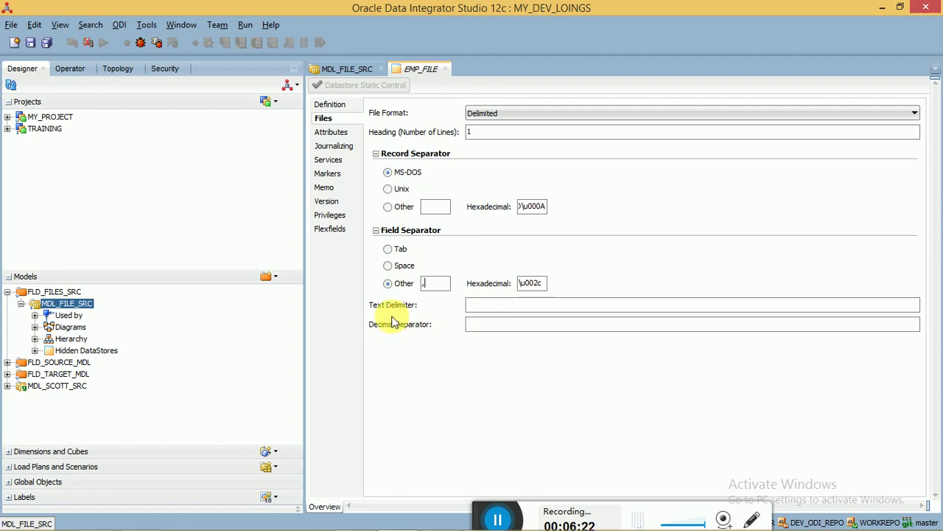
- Check the contents of emp.csv in Notepad++ for text delimiters and return to the datastore's file settings in Oracle Data Integrator
left_click(494, 324)
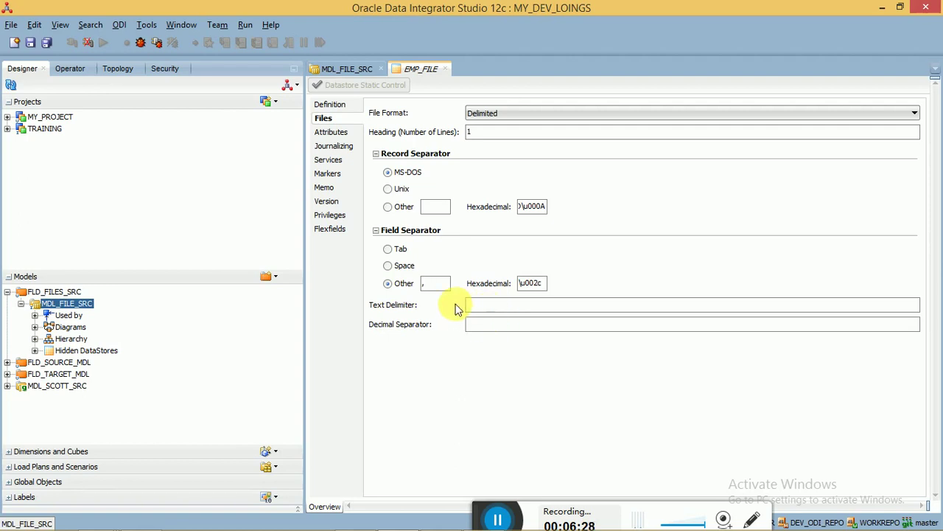
mouse_move(398, 519)
left_click(485, 516)
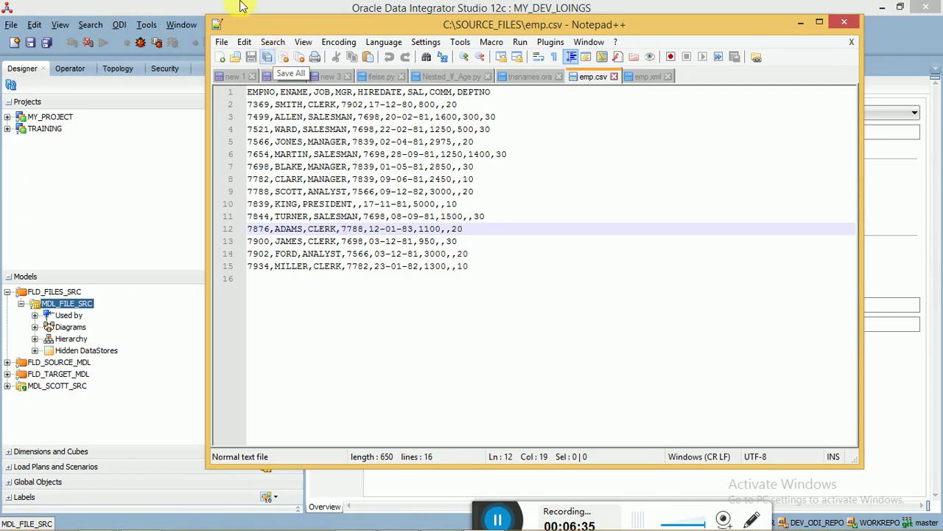
key("alt+Tab")
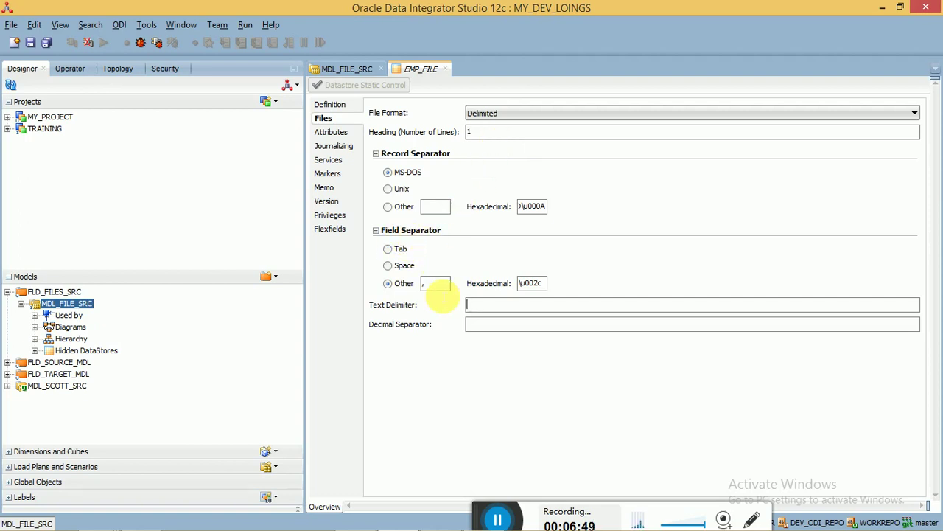
key("Tab")
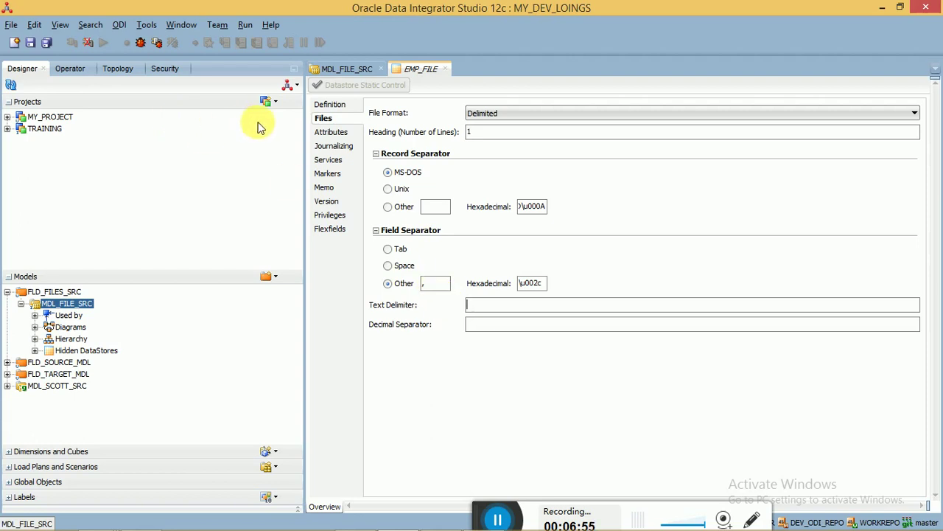
- Save and lock the EMP_FILE datastore, and reverse engineer its attributes with the Local (No Agent) agent and 1000 rows to fetch
left_click(331, 133)
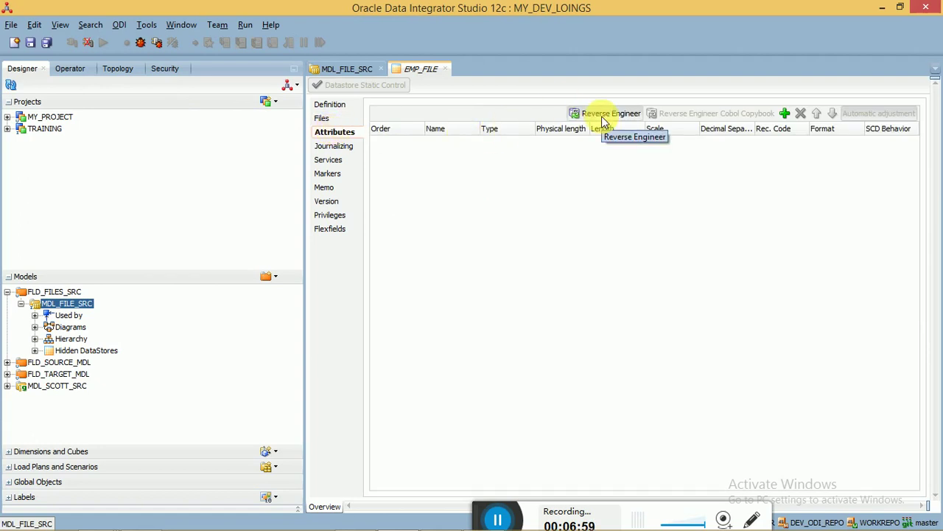
left_click(348, 140)
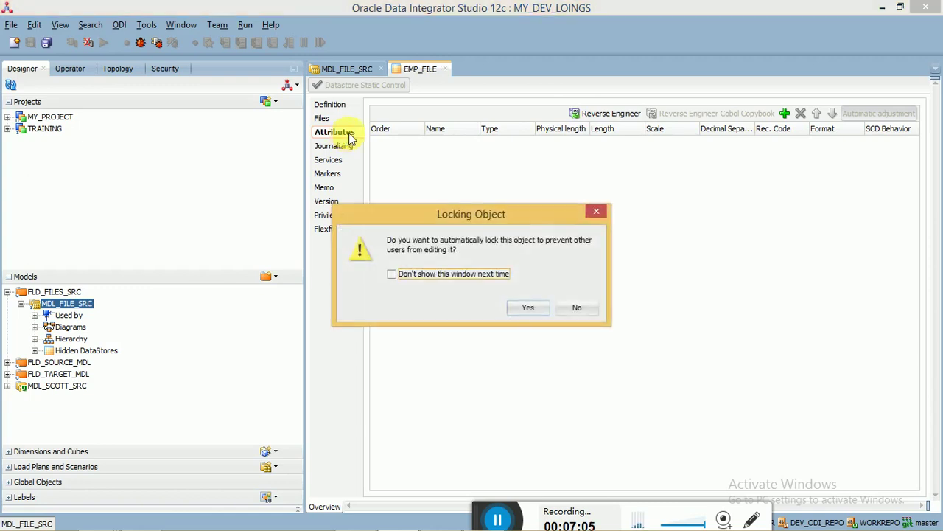
left_click(530, 309)
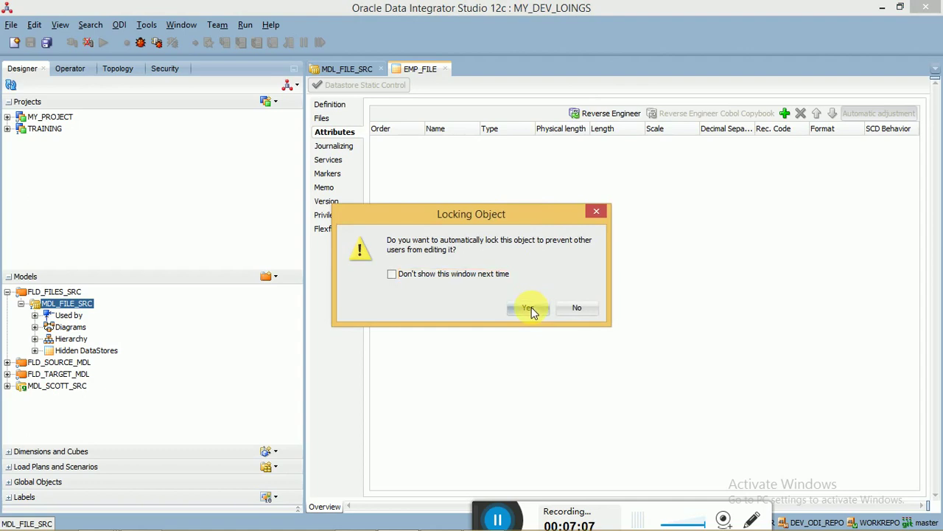
left_click(603, 115)
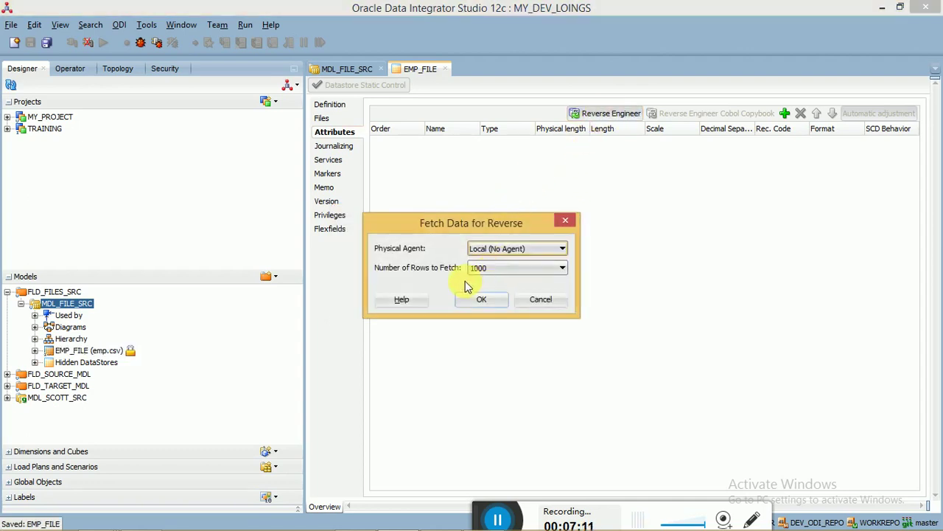
left_click(481, 302)
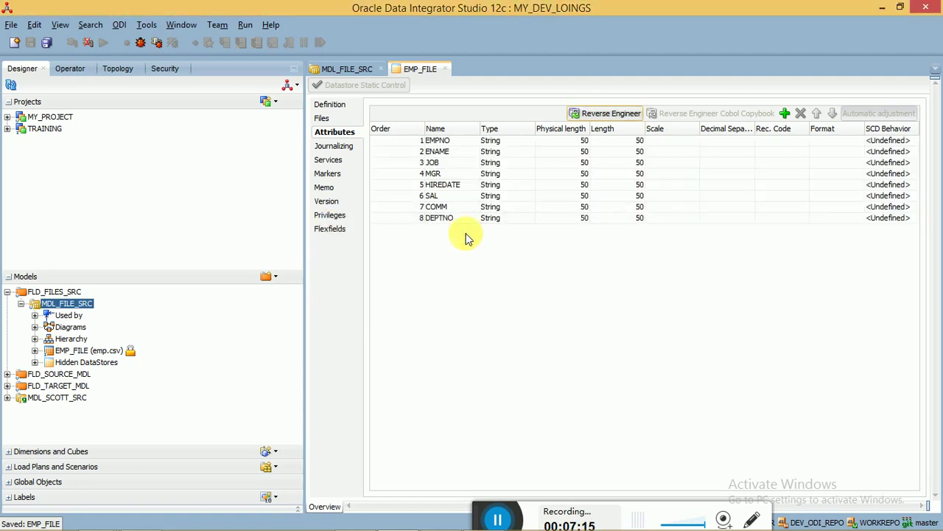
- Look through the data types available for the MGR attribute and save the EMP_FILE datastore
left_click(446, 141)
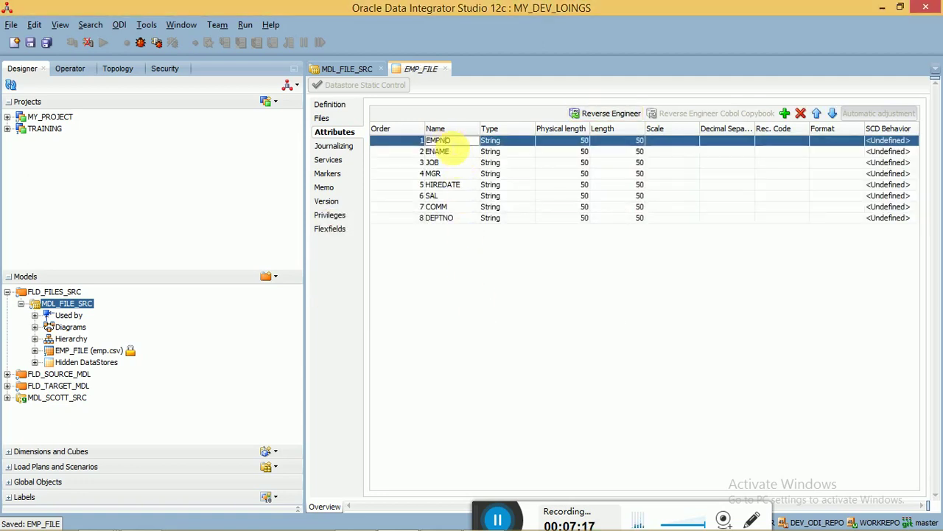
left_click(488, 176)
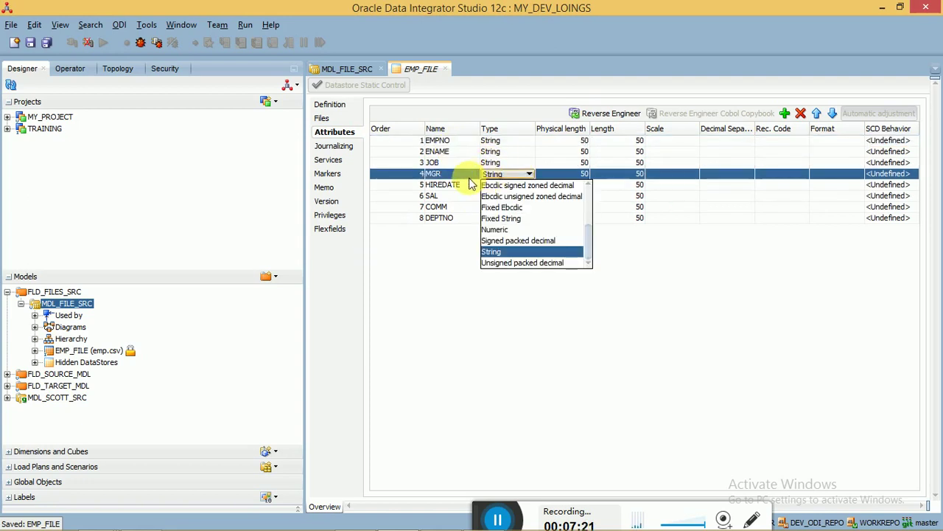
left_click(472, 183)
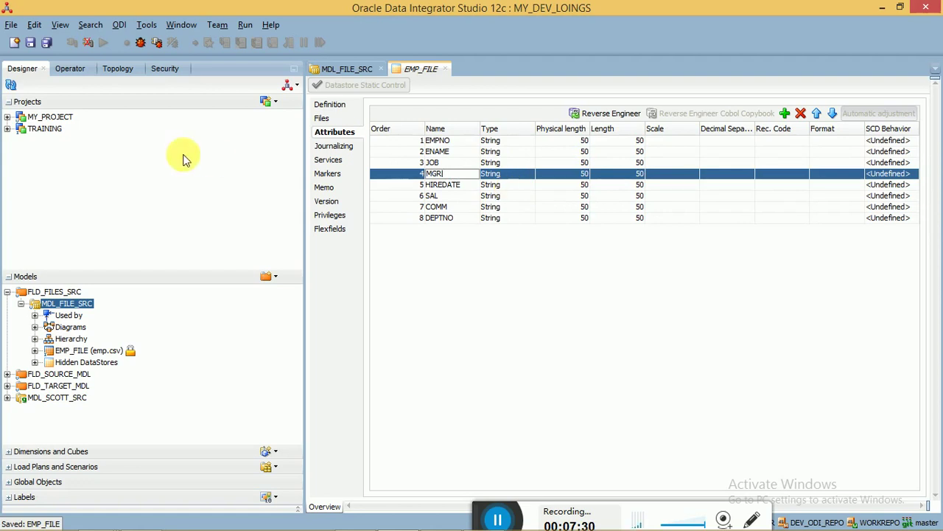
left_click(33, 43)
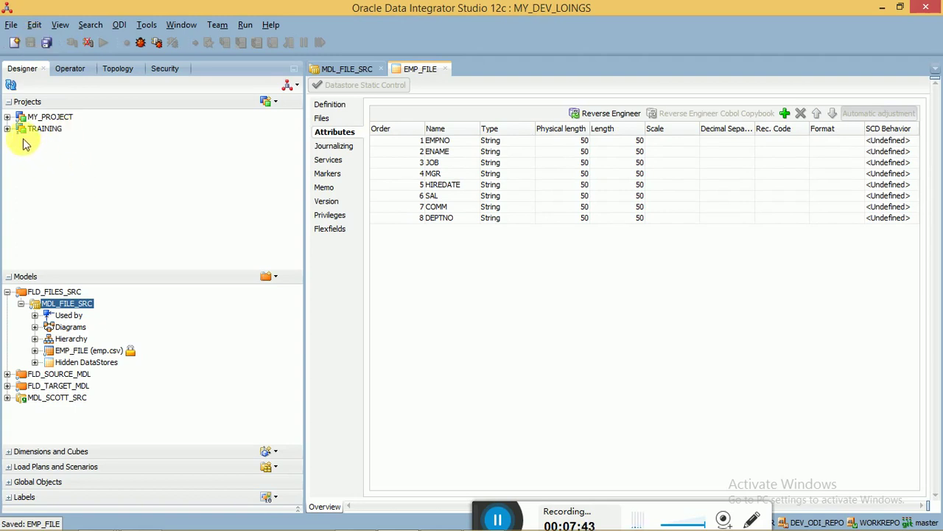
- Expand the FLD_TARGET_MDL folder and select the EMP datastore in the MDL_TDEV_TGT model
left_click(92, 352)
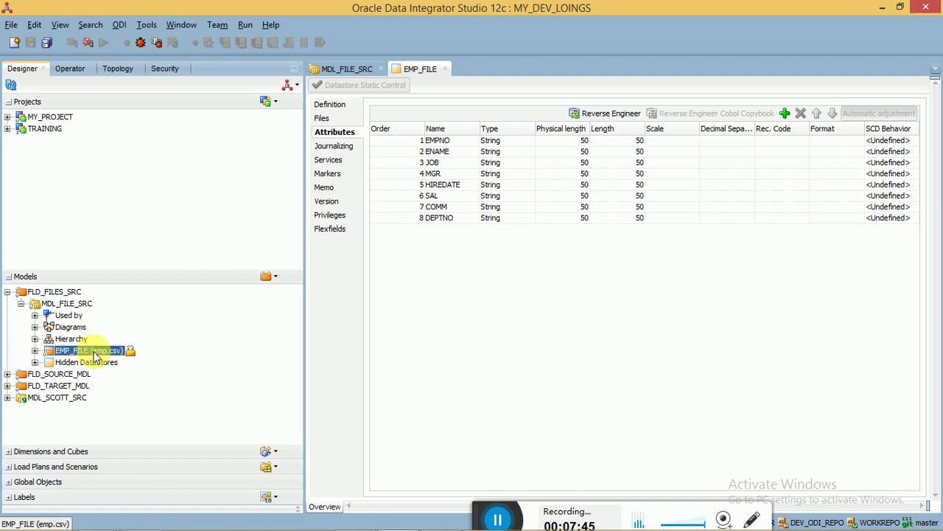
left_click(7, 386)
left_click(67, 355)
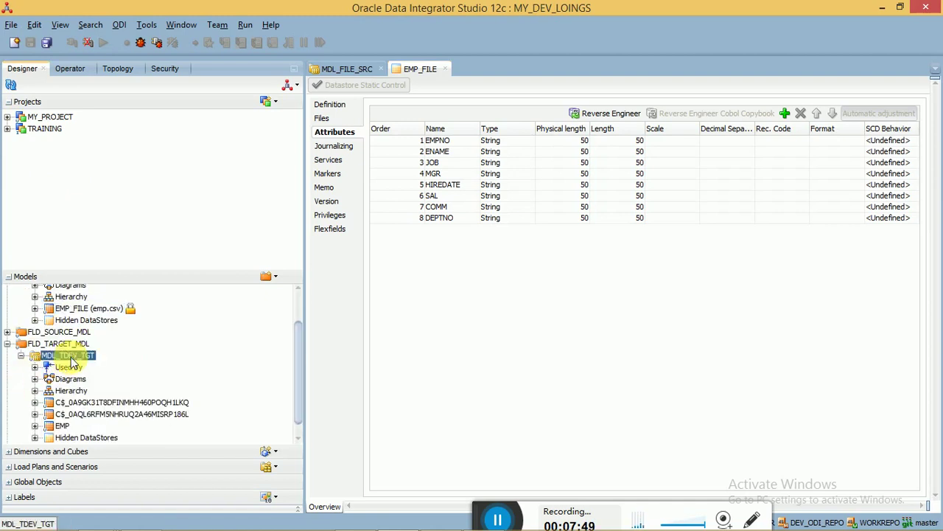
left_click(64, 427)
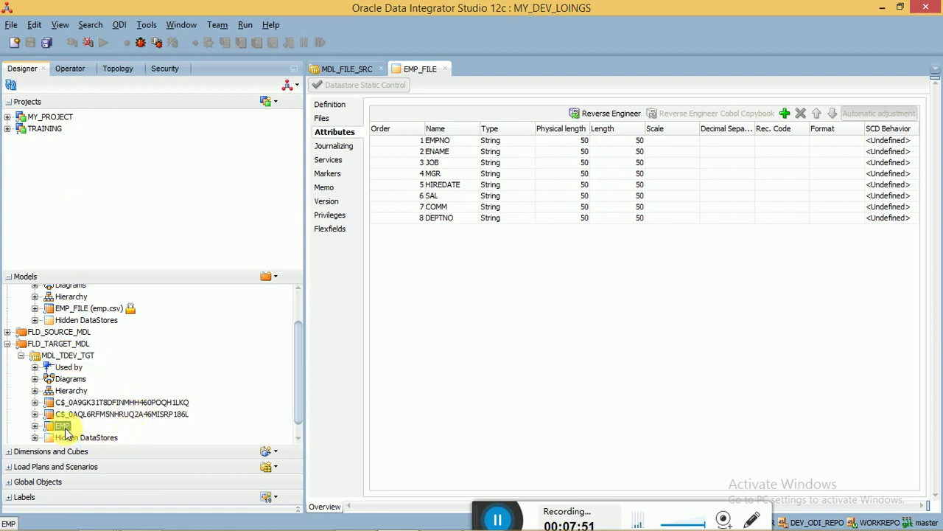
- Create a mapping named FILE_MAPPING with an empty dataset in FINANCE_FOLDER of MY_PROJECT
left_click(8, 121)
left_click(20, 128)
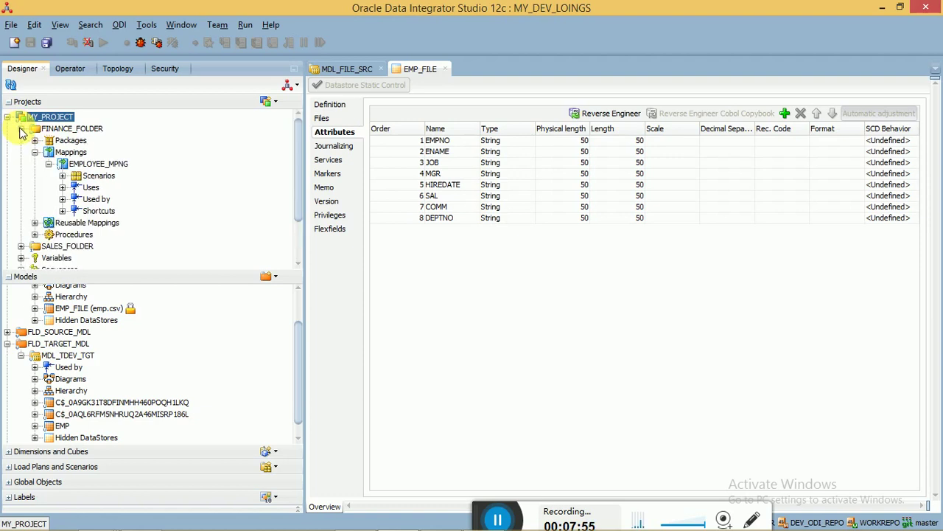
left_click(78, 152)
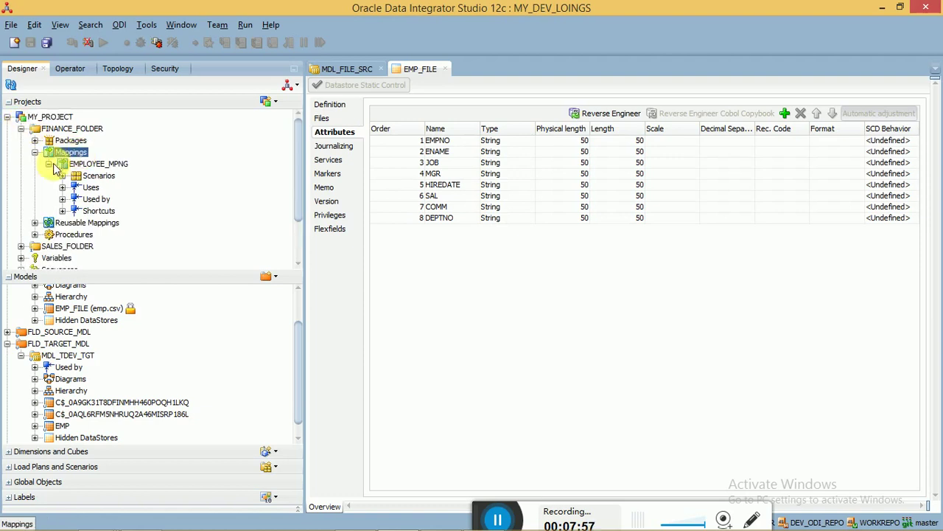
left_click(50, 164)
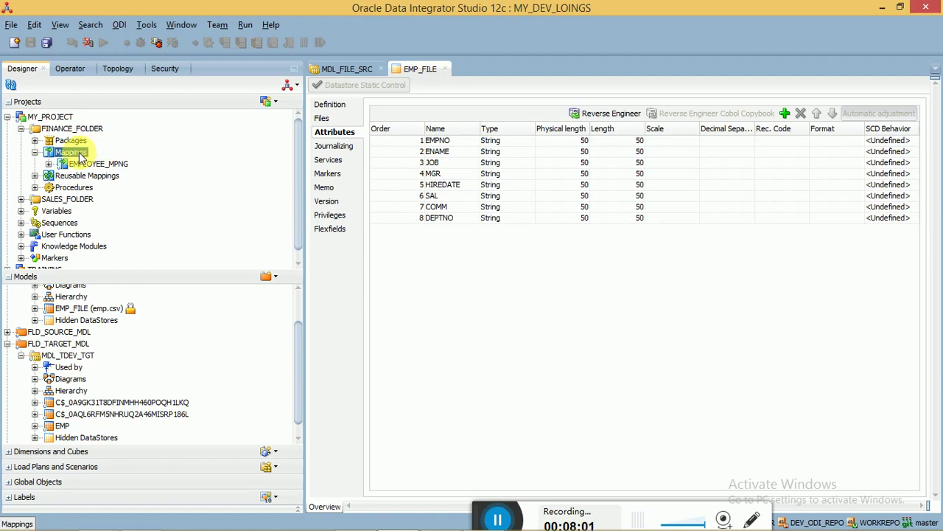
right_click(80, 154)
left_click(118, 161)
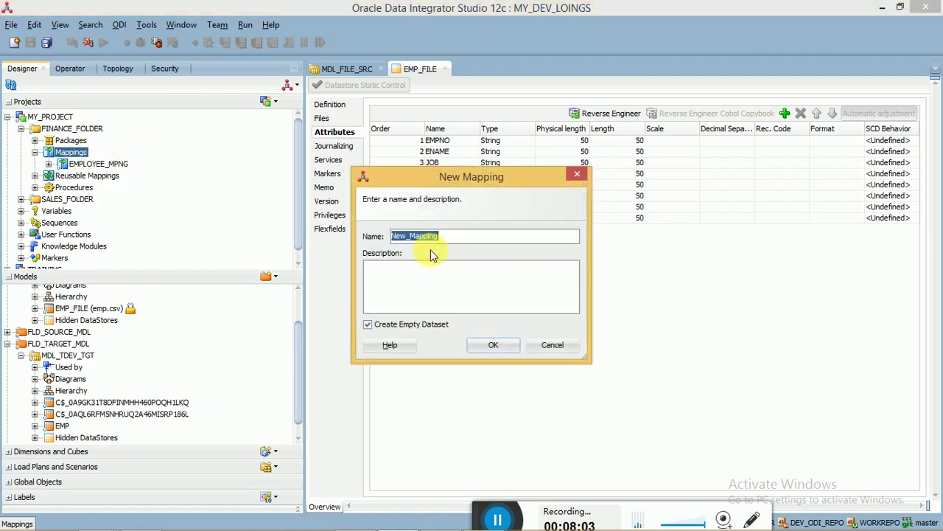
type("FILE_MAP")
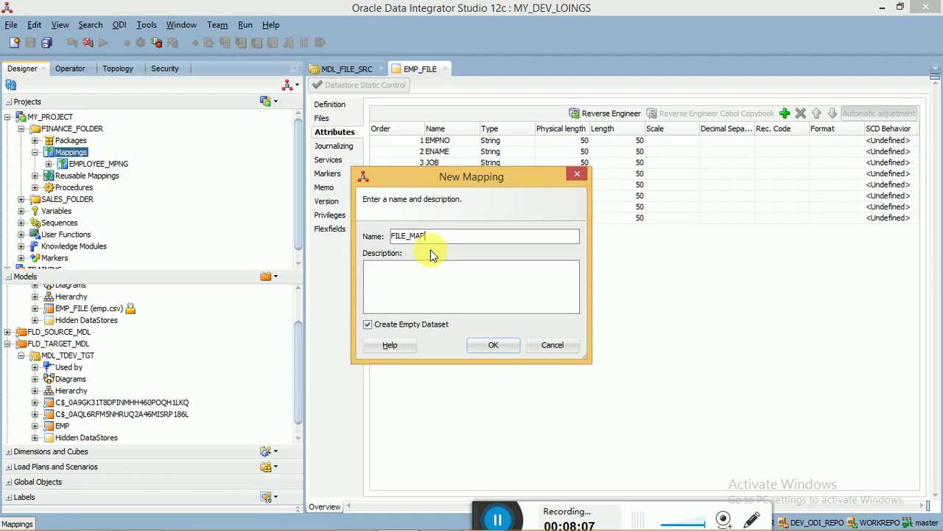
type("PING")
left_click(490, 345)
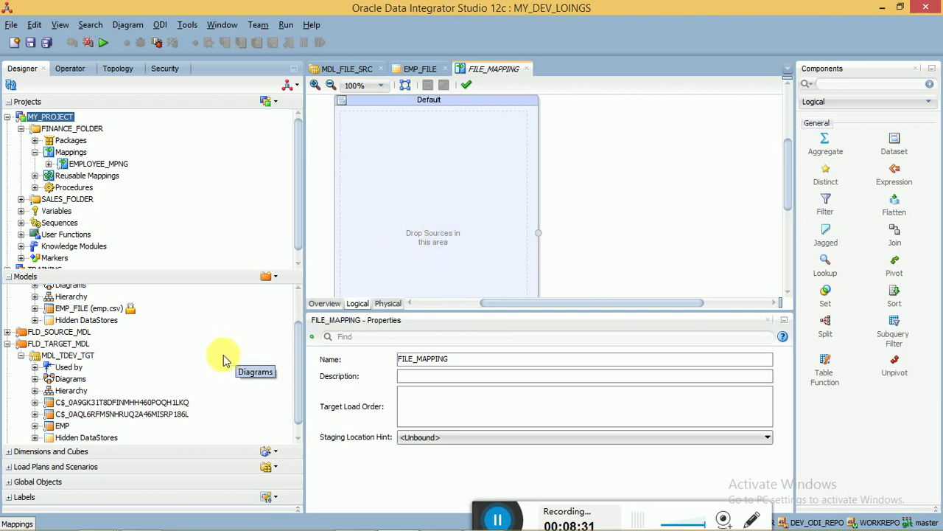
- Add the EMP_FILE datastore as a source inside the Default dataset and MDL_TDEV_TGT's EMP datastore as the target outside it
left_click(81, 308)
left_click_drag(81, 308, 384, 167)
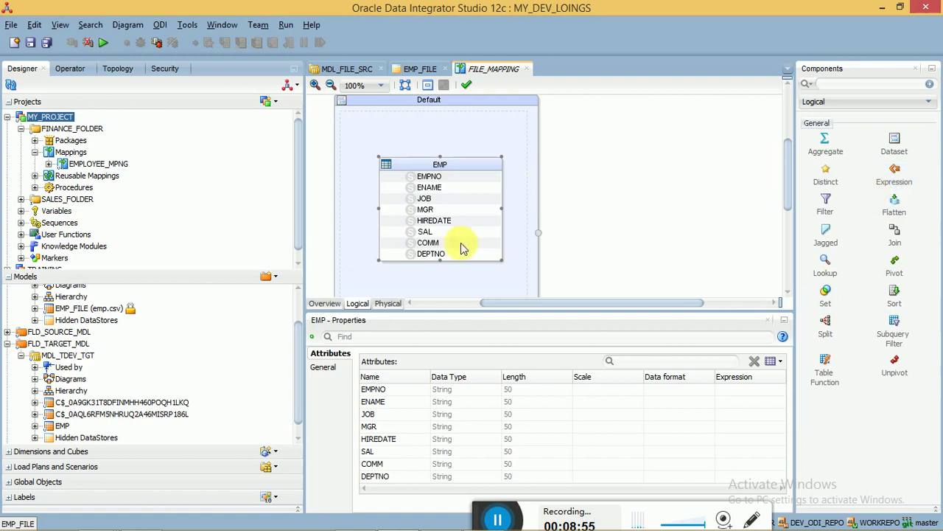
left_click(63, 426)
left_click_drag(62, 426, 678, 153)
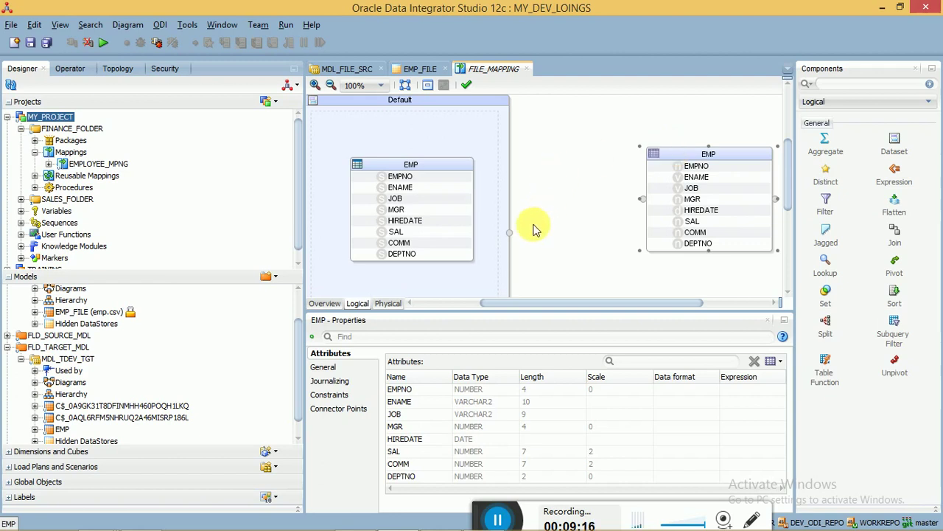
- Connect the Default dataset to the target EMP, auto-mapping attributes by name and ignoring case, and check the EMPNO and ENAME expressions
left_click_drag(512, 237, 642, 201)
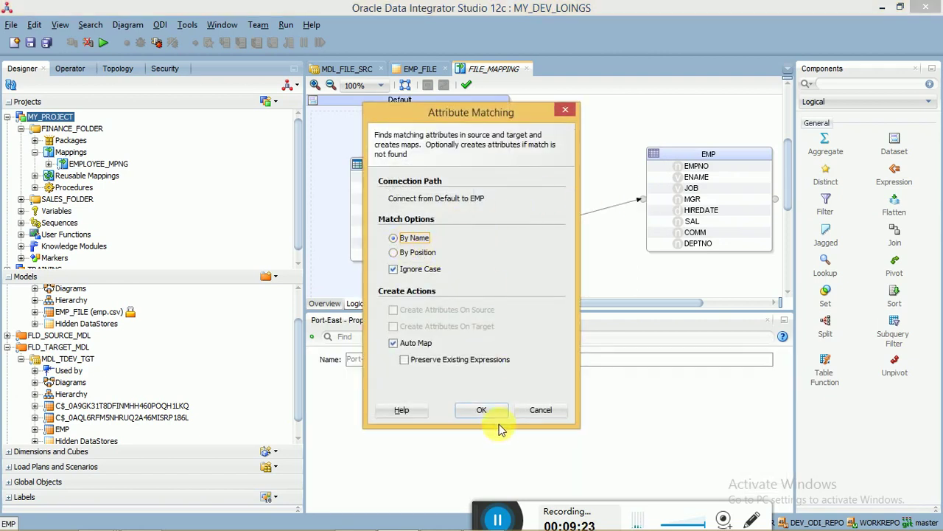
left_click(483, 412)
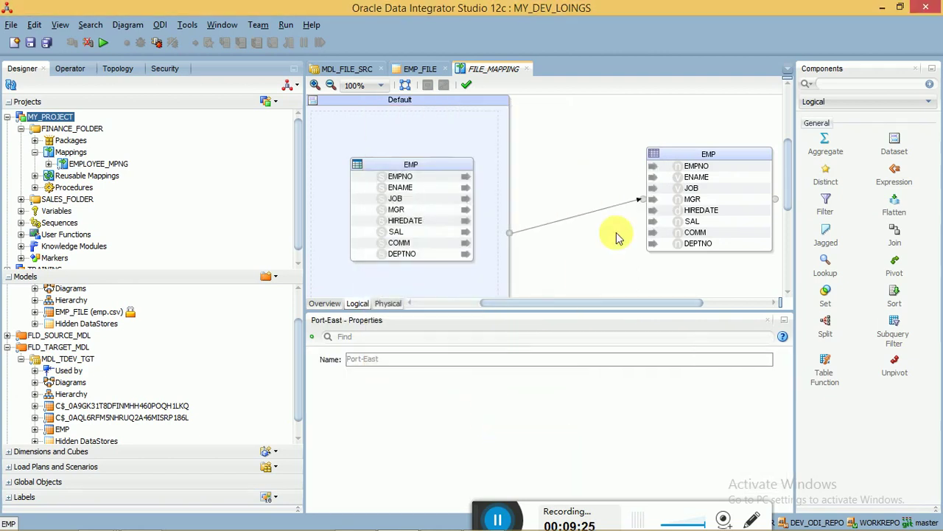
left_click(691, 166)
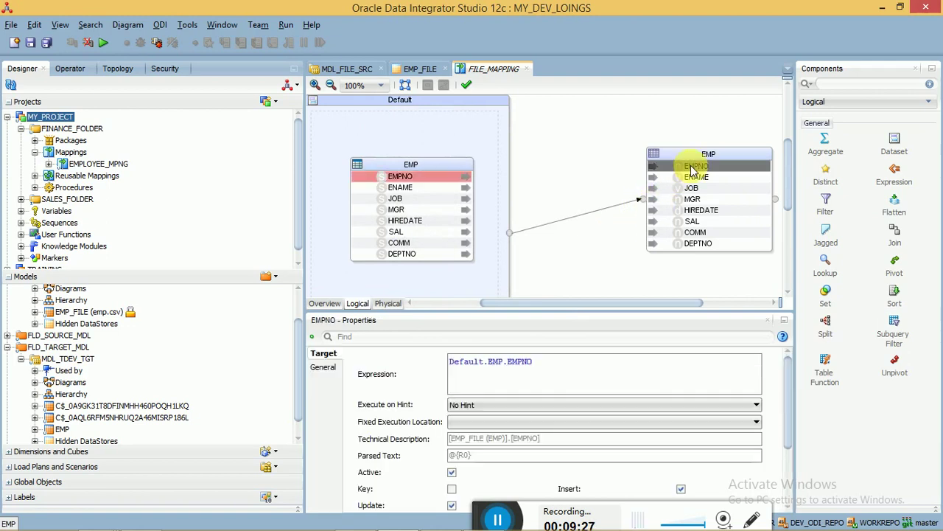
left_click(693, 177)
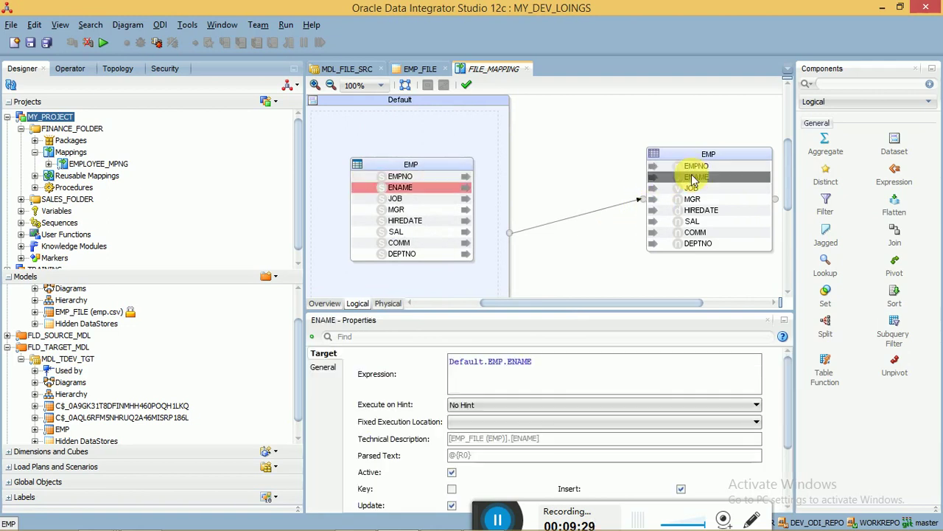
- In the physical design, set the loading knowledge module of DEFAULT_AP to LKM File to SQL
left_click(388, 305)
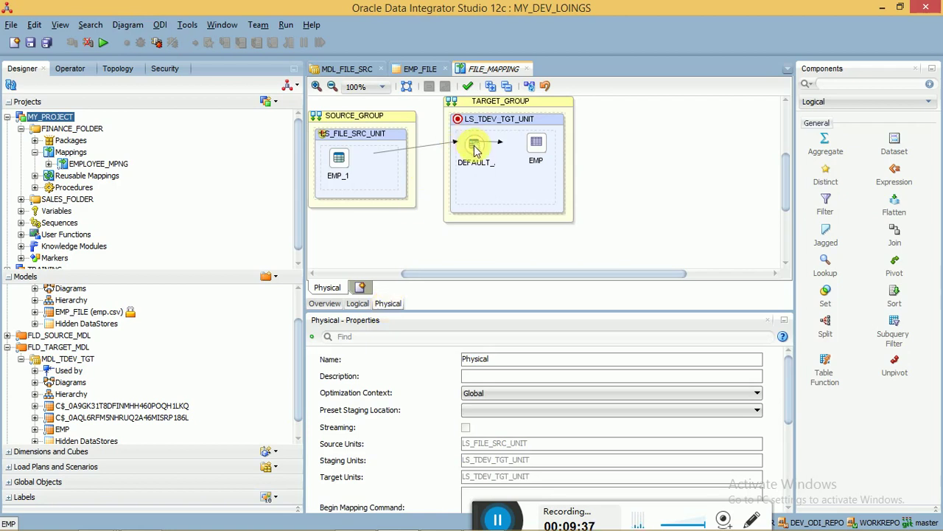
mouse_move(475, 150)
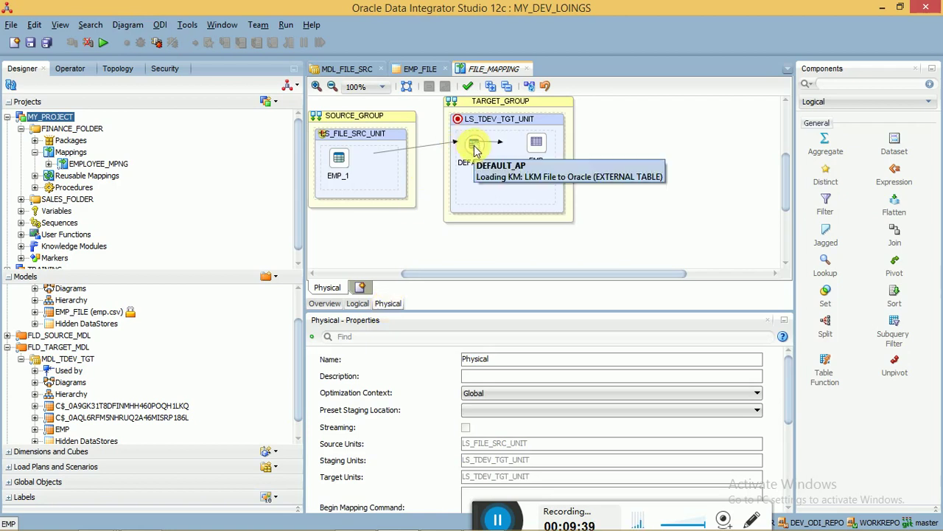
left_click(475, 150)
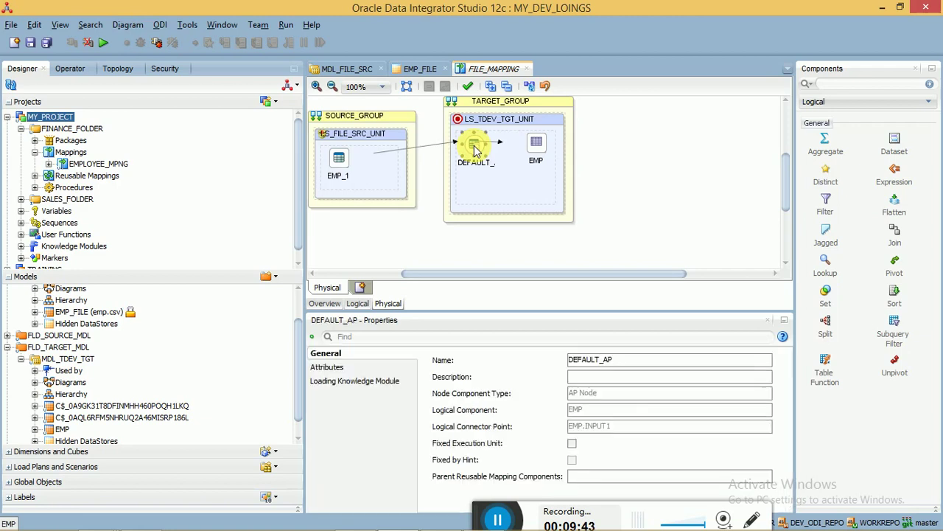
left_click(383, 381)
left_click(582, 361)
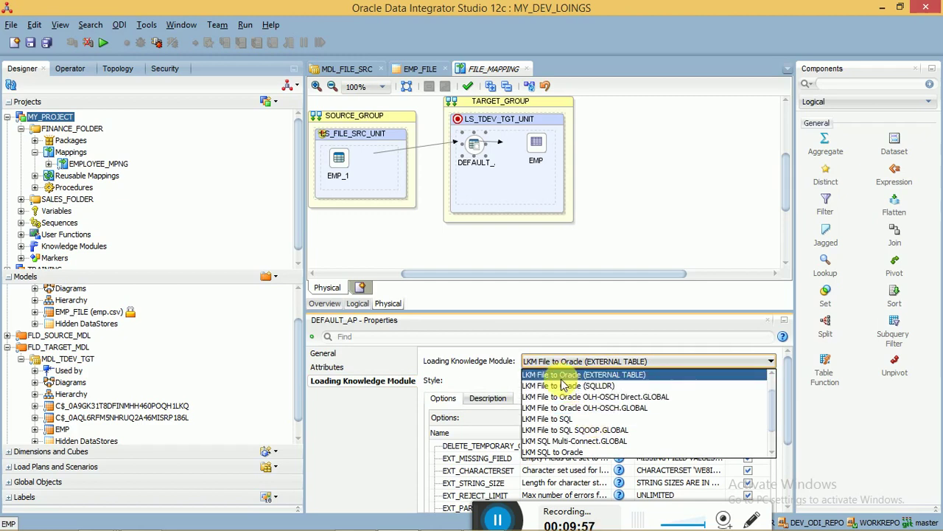
left_click(560, 420)
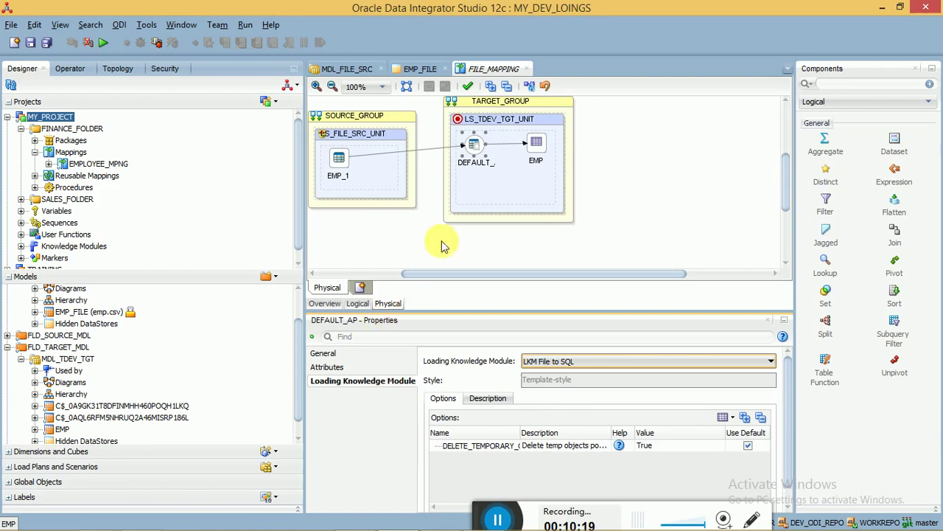
- Set the integration knowledge module of the target EMP to IKM SQL Control Append
left_click(537, 144)
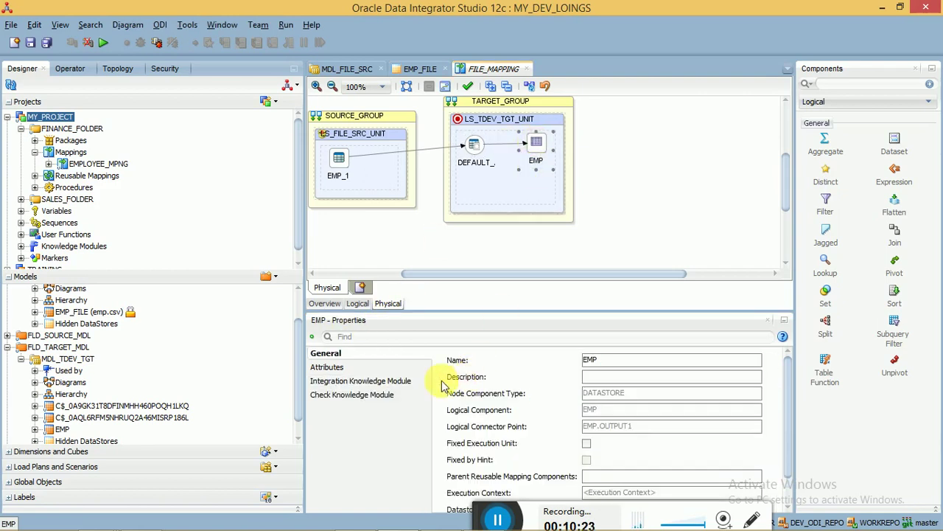
left_click(410, 382)
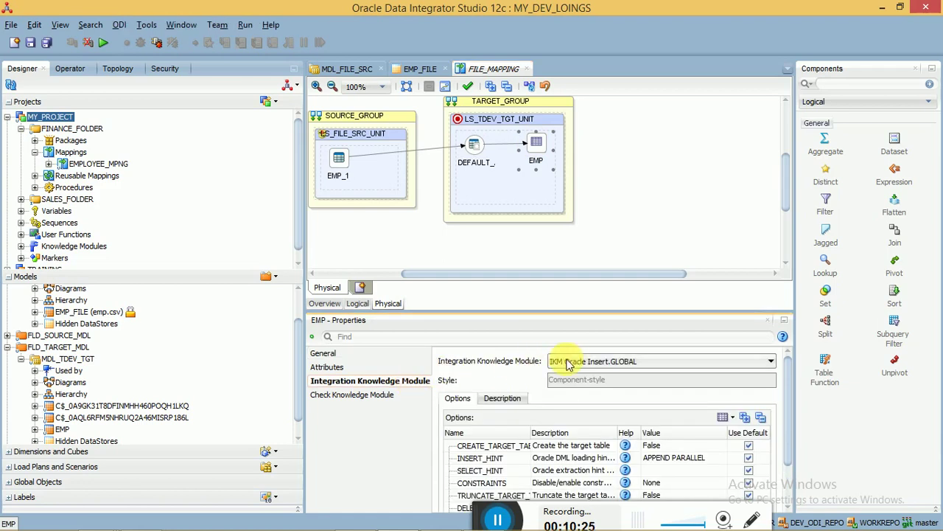
left_click(579, 362)
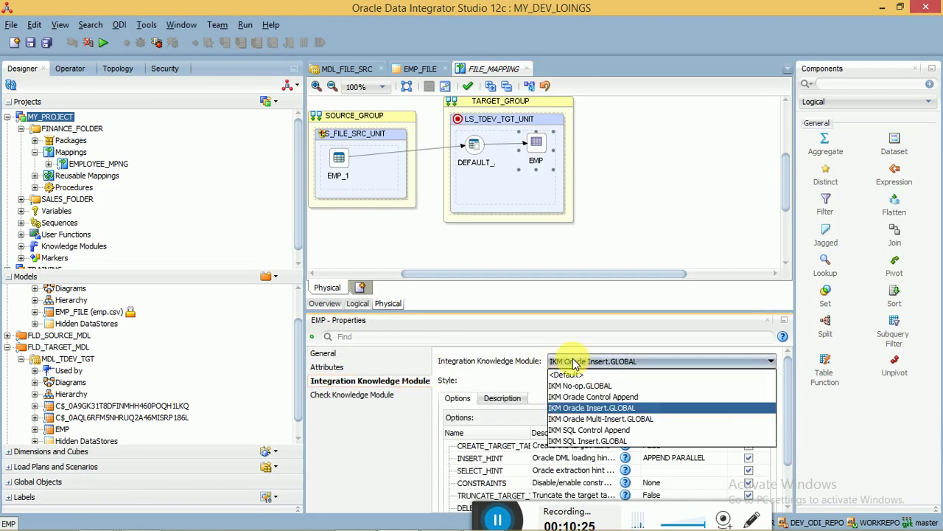
left_click(633, 432)
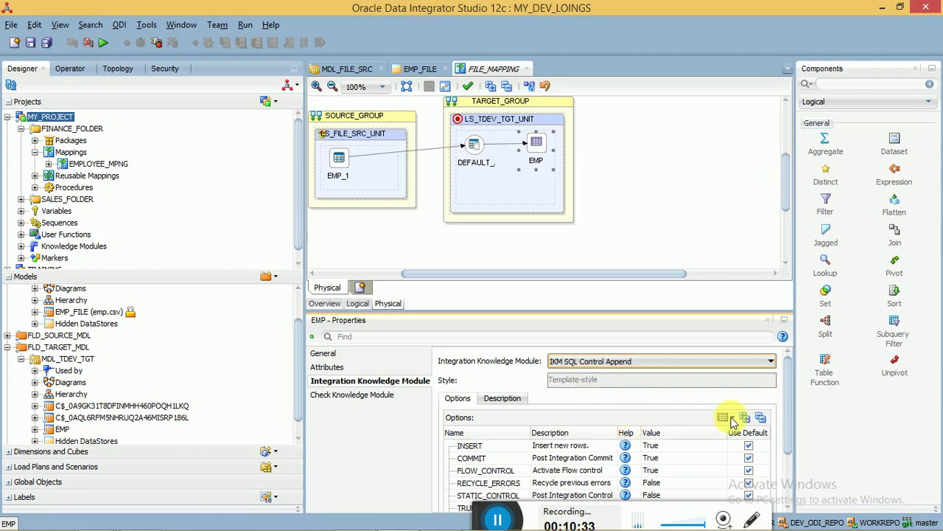
- Set the FLOW_CONTROL option of the target's integration knowledge module to False, and save and lock FILE_MAPPING
left_click_drag(787, 388, 789, 415)
left_click(655, 425)
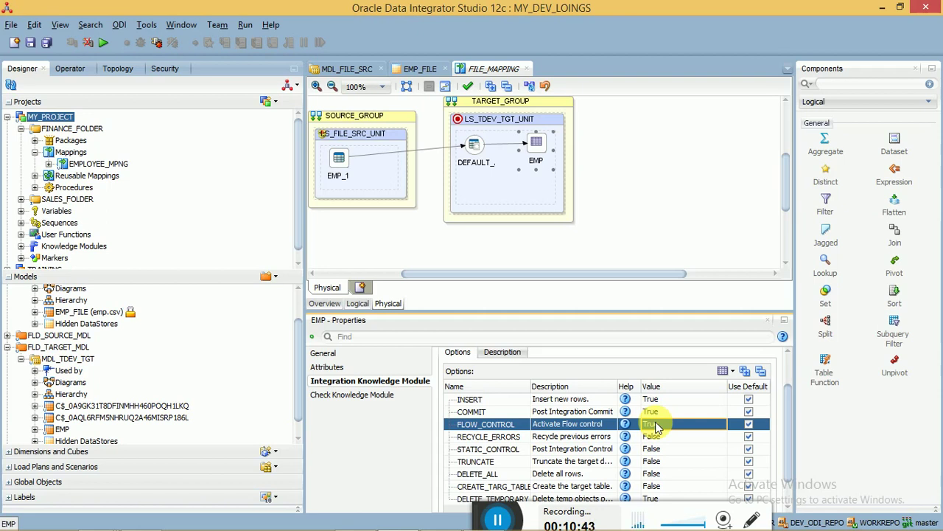
left_click(652, 424)
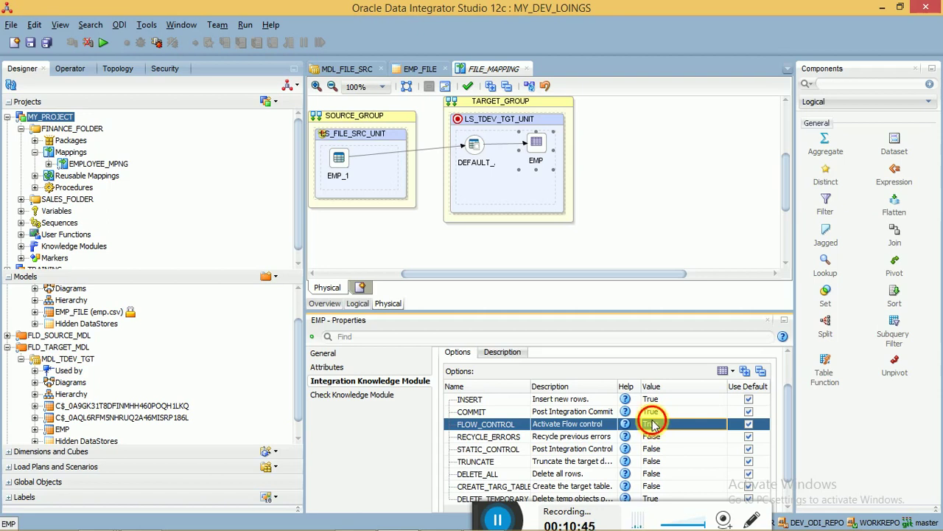
left_click(652, 425)
left_click(651, 424)
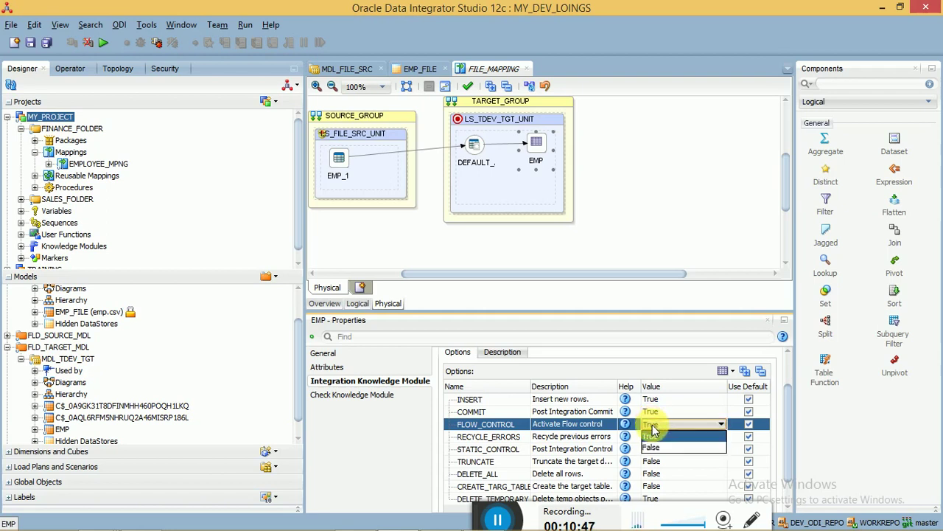
left_click(654, 447)
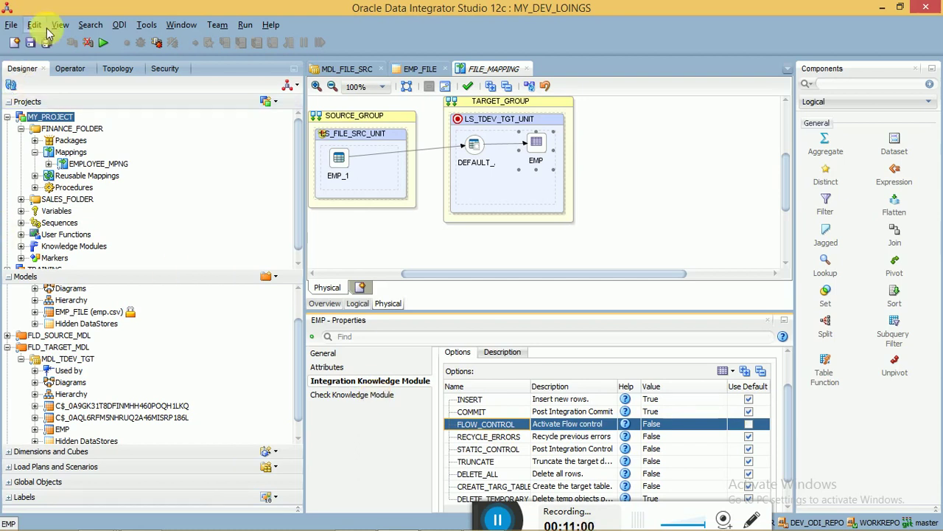
left_click(31, 46)
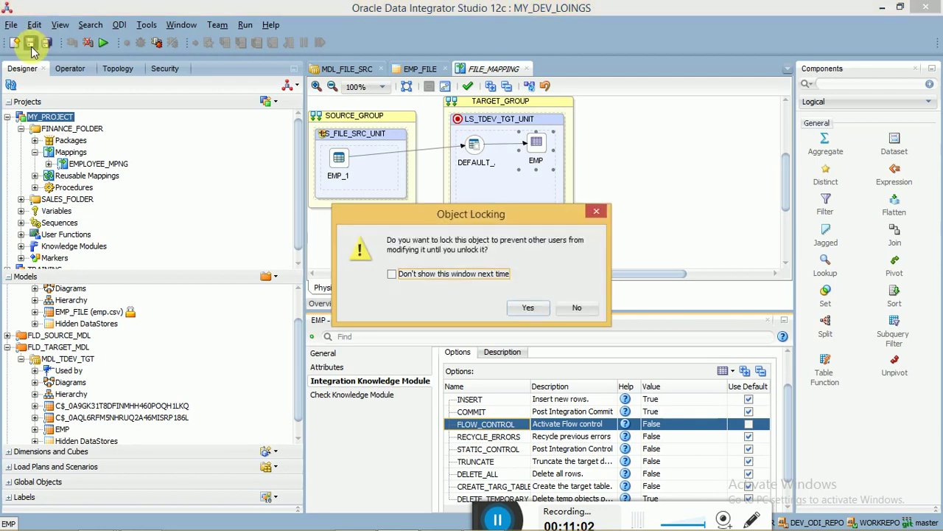
left_click(535, 312)
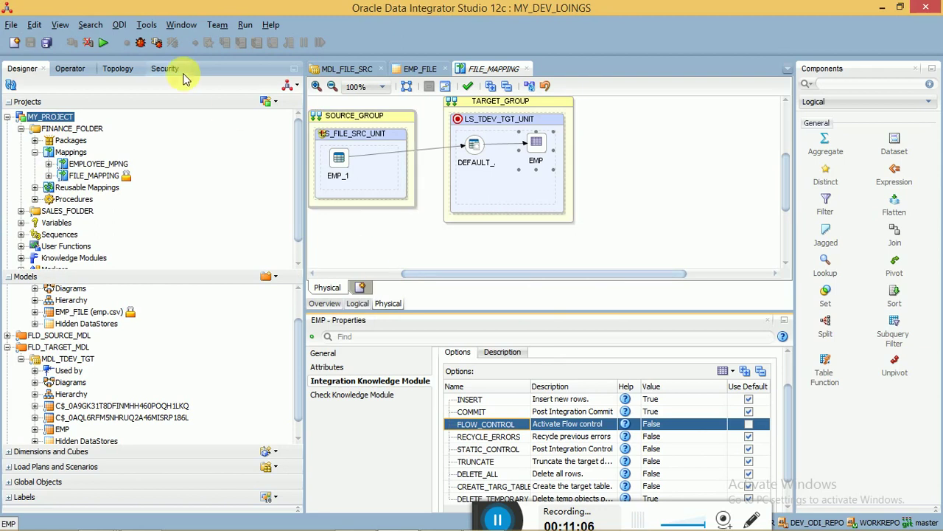
- Review the File technology's physical and logical architecture in the topology and return to the FILE_MAPPING editor
left_click(118, 68)
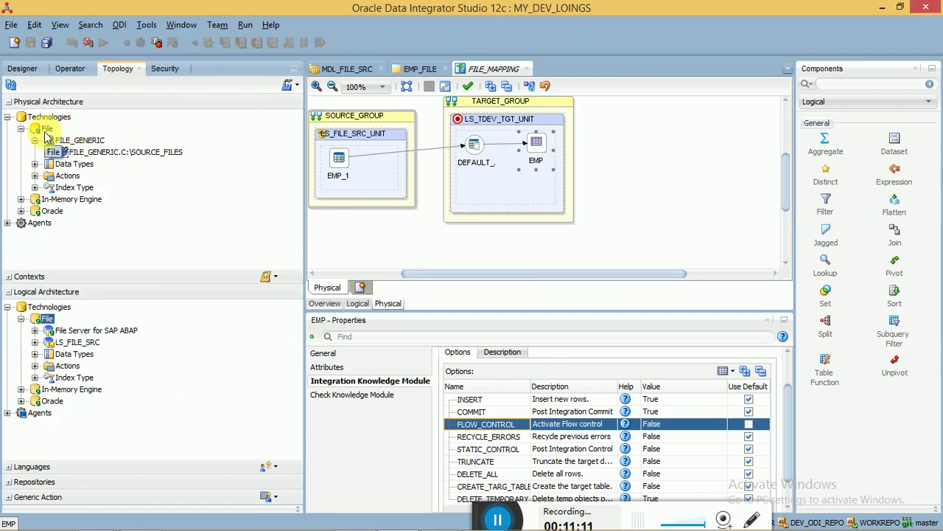
left_click(22, 67)
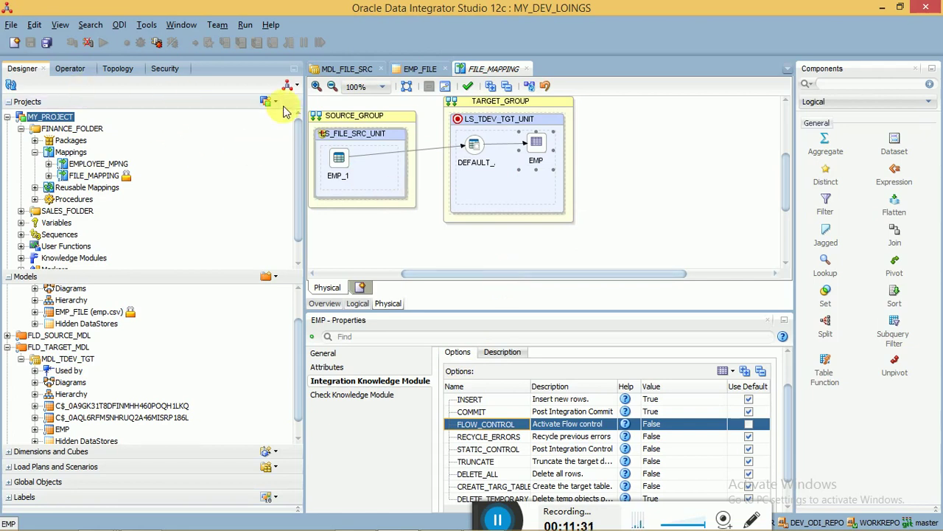
left_click(499, 69)
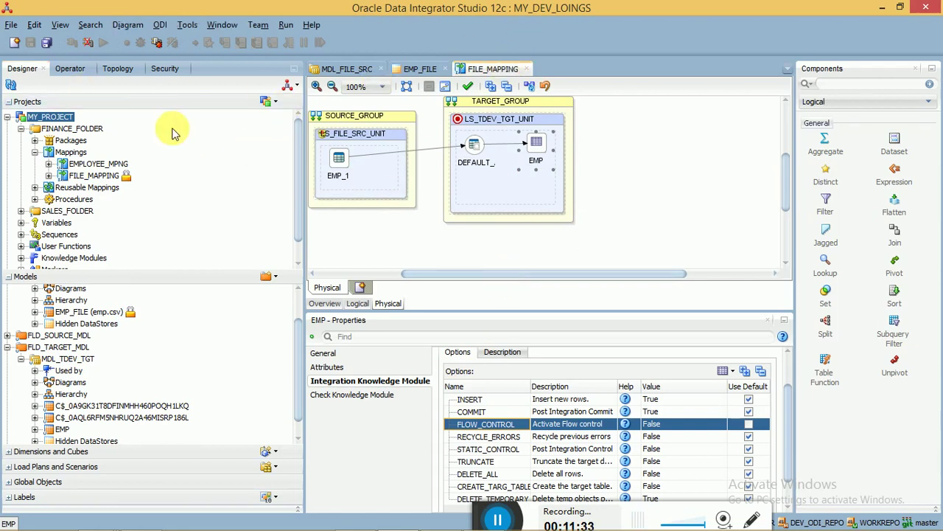
- Run FILE_MAPPING in the Global context with Local (No Agent) and log level 5, and refresh the Operator session list
left_click(103, 44)
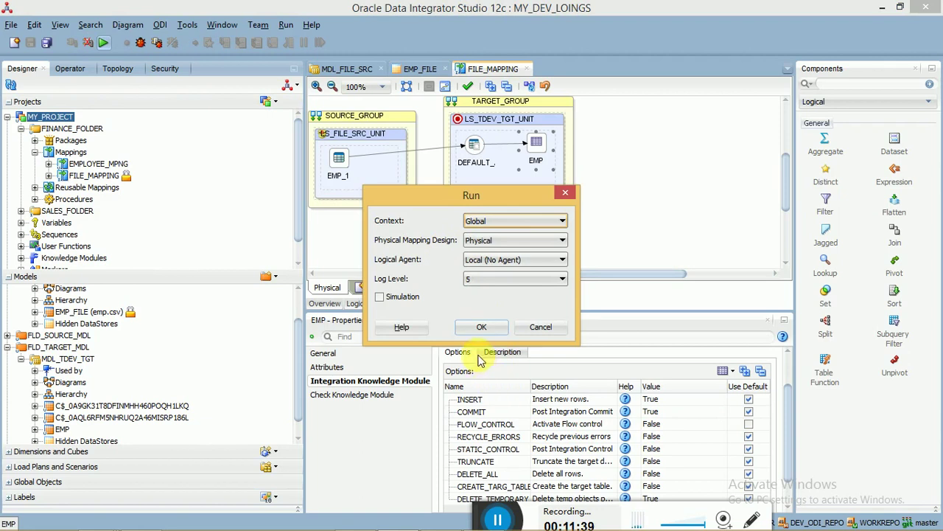
left_click(472, 329)
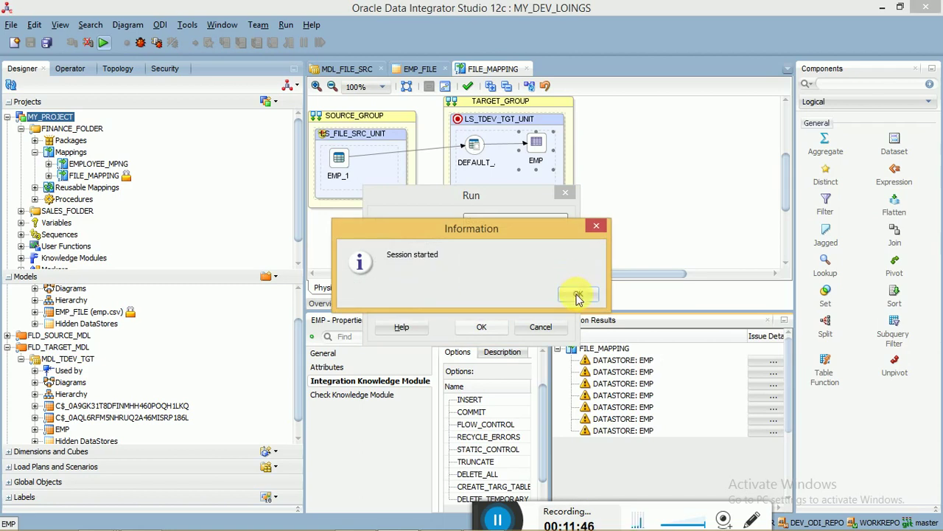
left_click(578, 294)
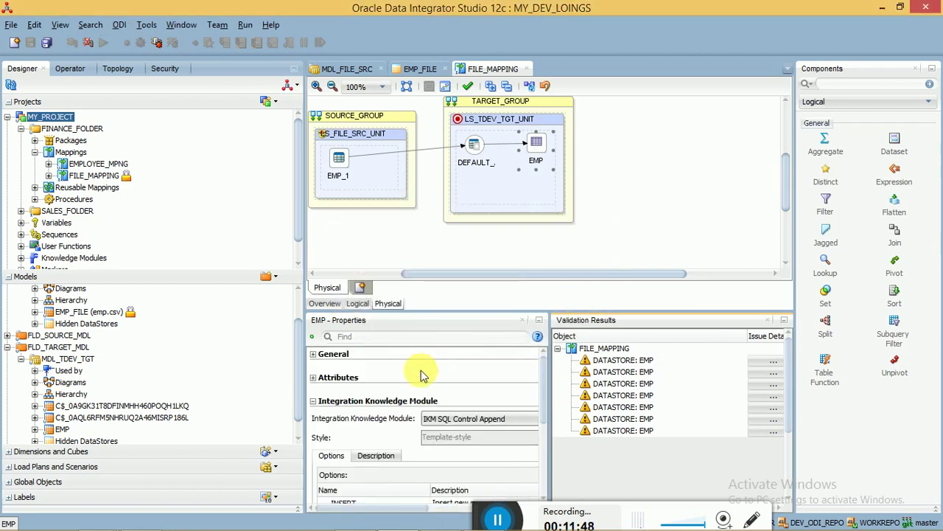
left_click(80, 69)
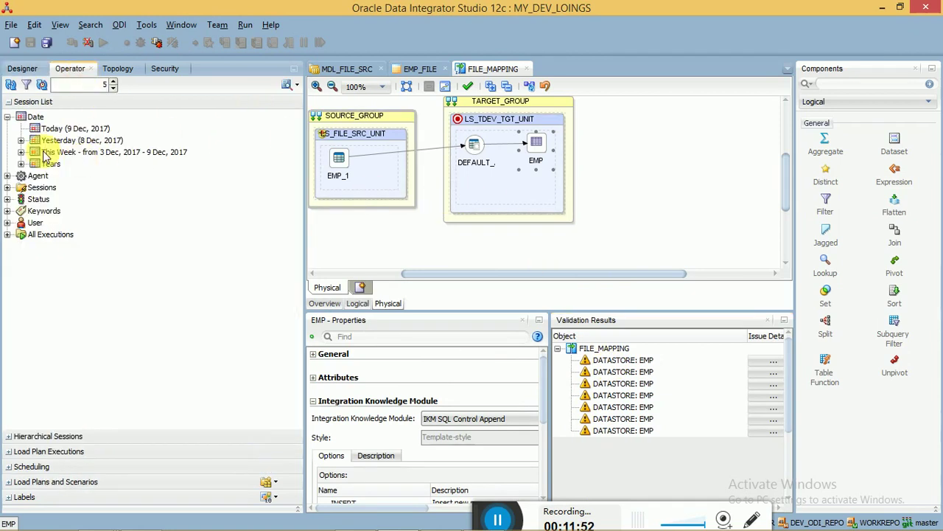
left_click(10, 84)
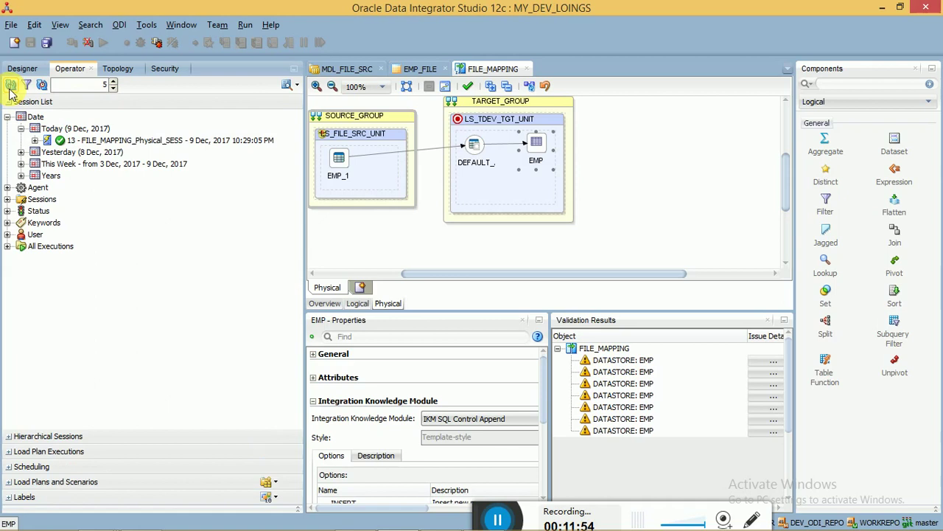
- Expand today's FILE_MAPPING_Physical_SESS session down to the individual tasks under MAP_MAIN and MAP_CLEANUP
left_click(34, 140)
left_click(48, 163)
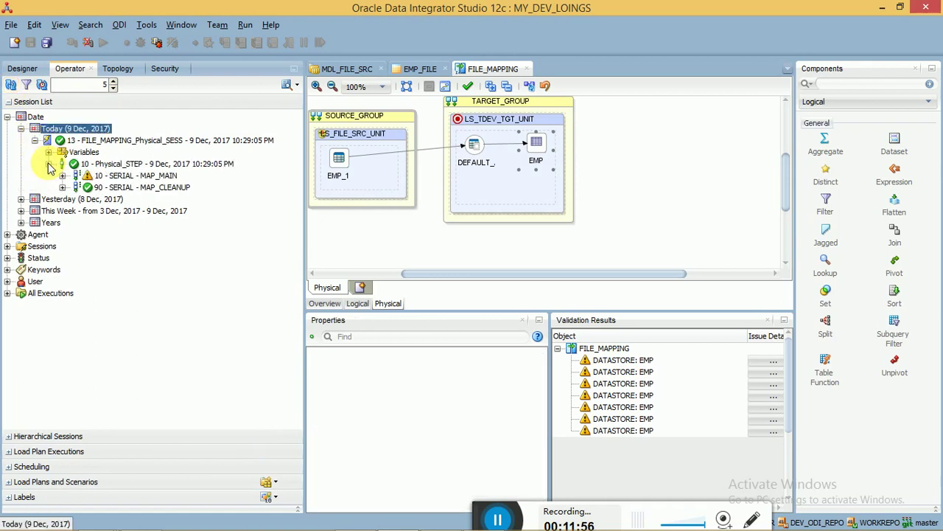
left_click(114, 198)
left_click(98, 188)
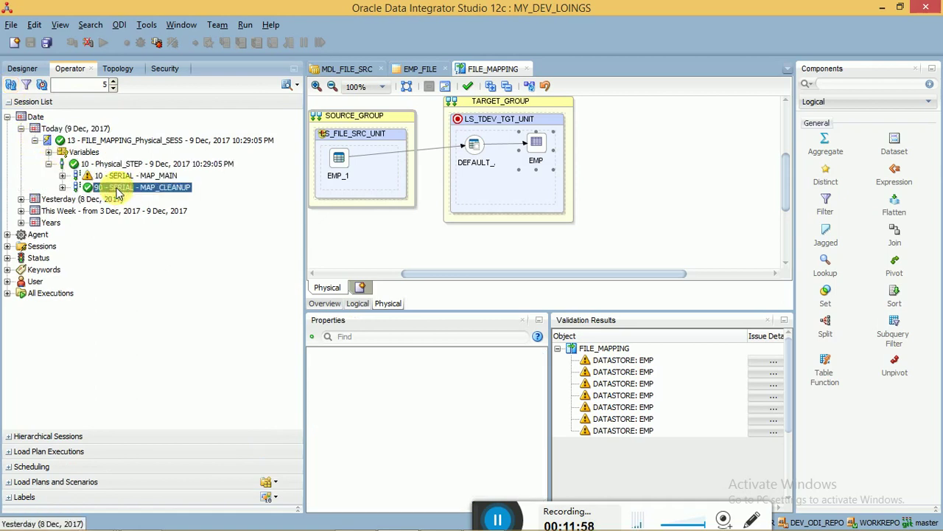
left_click(62, 187)
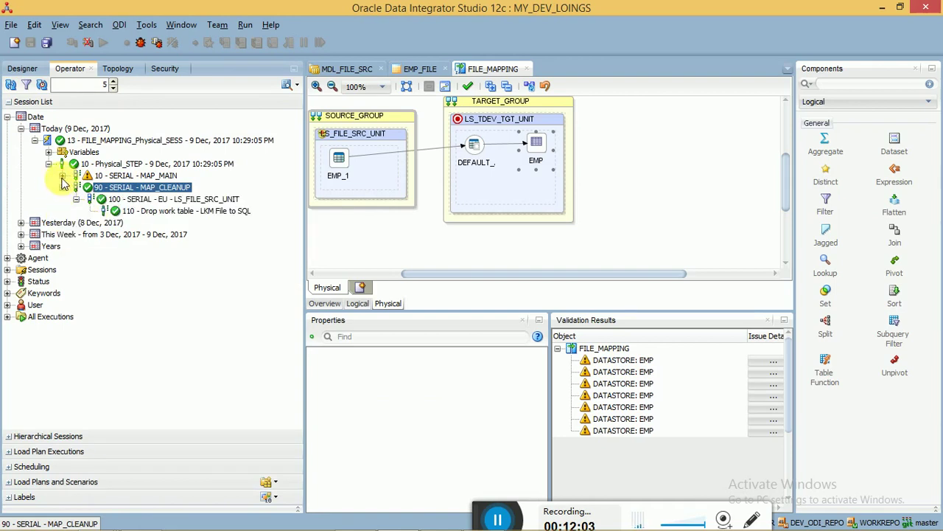
left_click(62, 176)
left_click(76, 199)
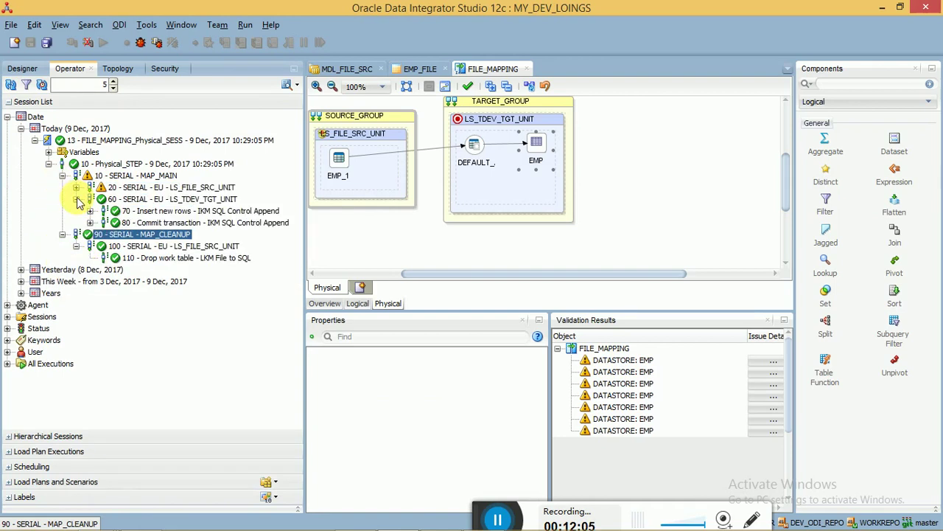
left_click(76, 187)
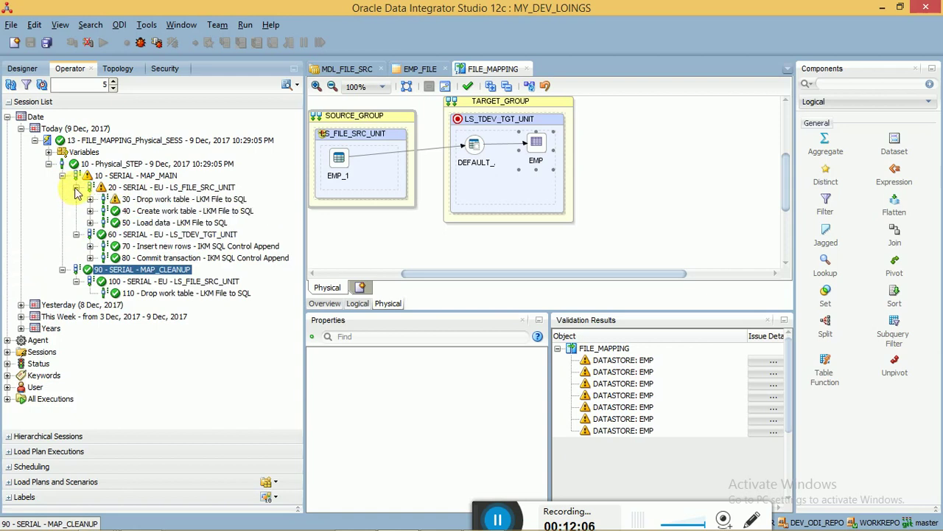
- Open the Load data - LKM File to SQL session task and examine its executed target code and source code
left_click(175, 201)
double_click(184, 223)
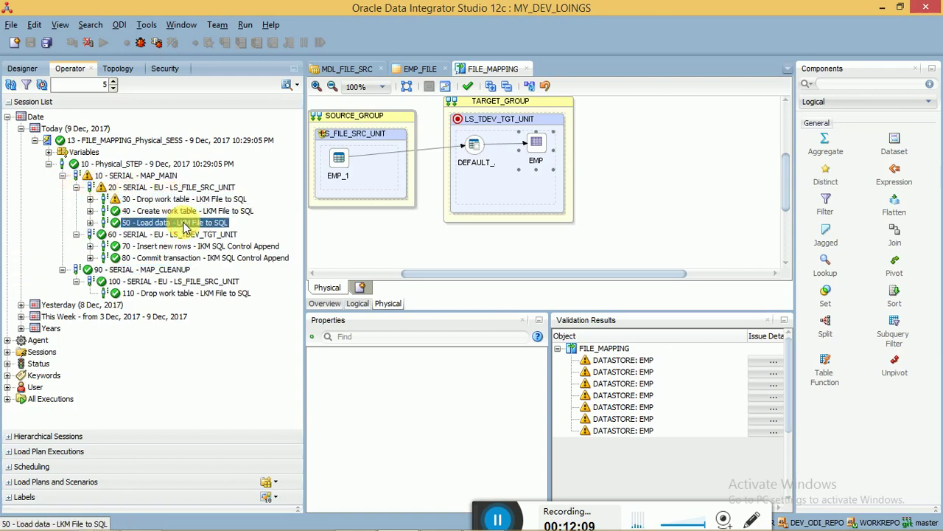
left_click(320, 119)
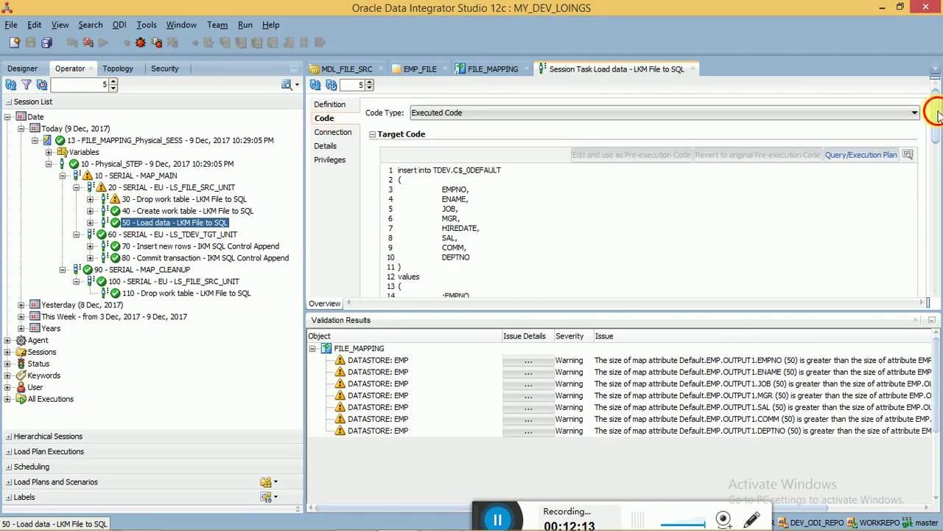
left_click_drag(937, 112, 936, 167)
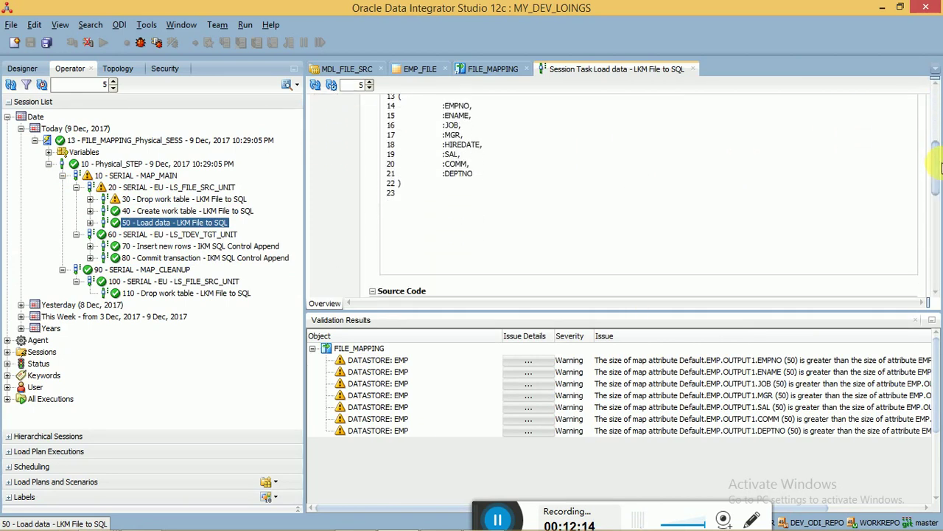
left_click(917, 322)
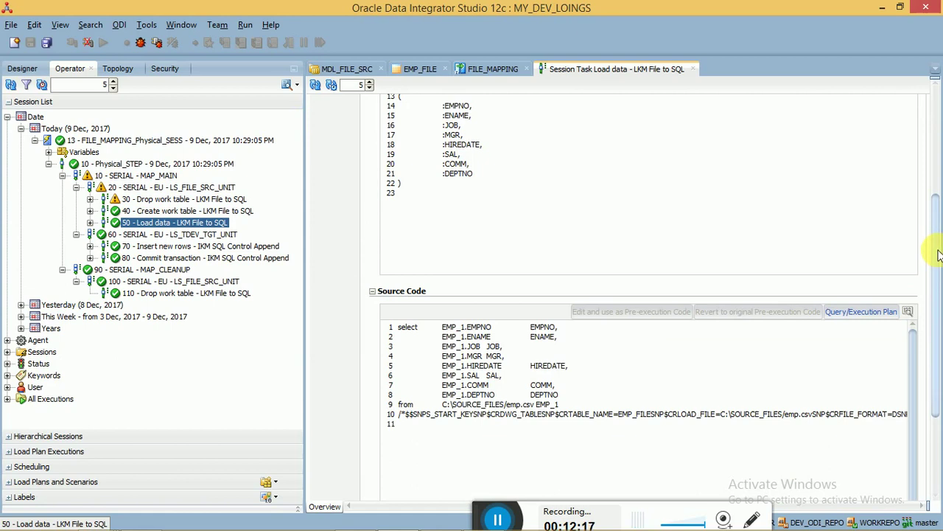
left_click_drag(938, 254, 938, 274)
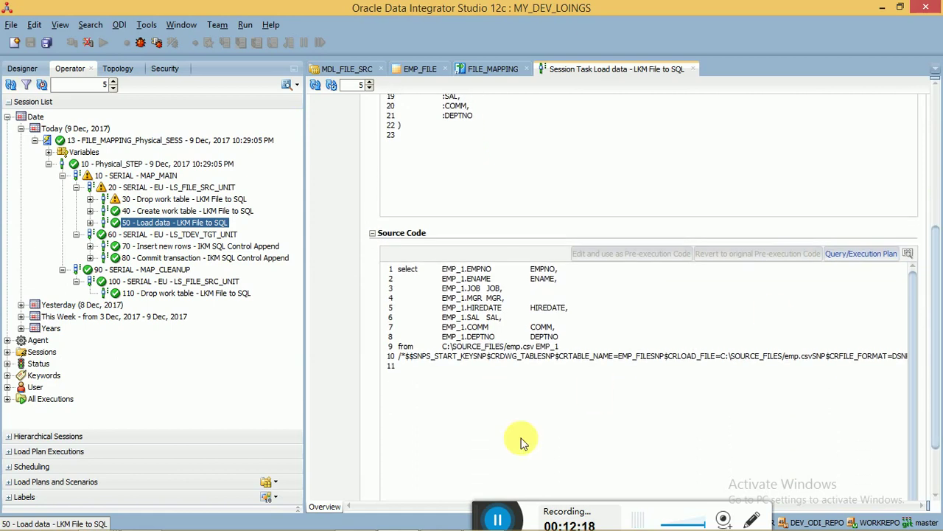
triple_click(483, 347)
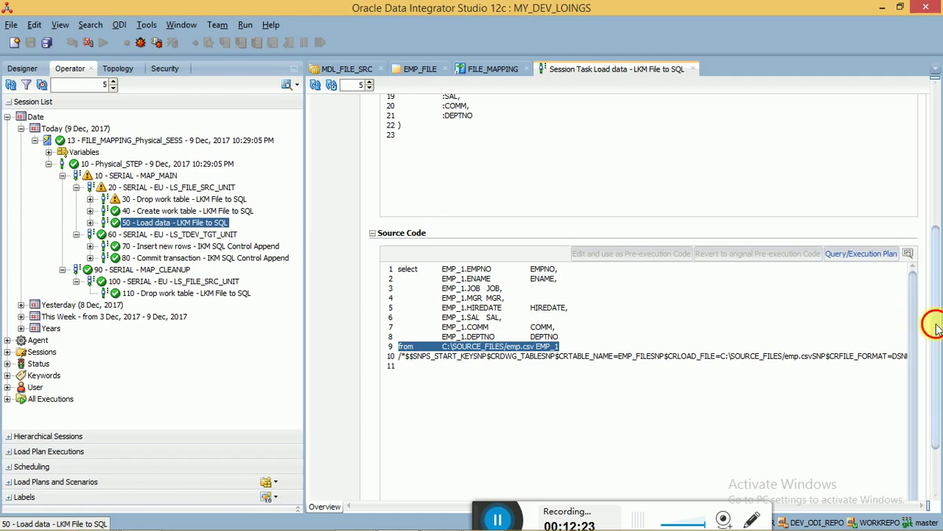
left_click_drag(936, 328, 933, 217)
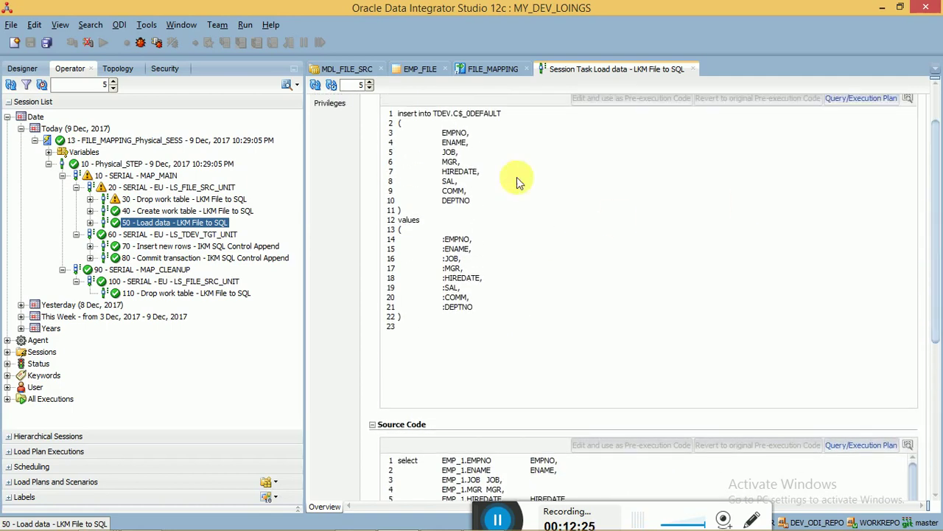
triple_click(476, 114)
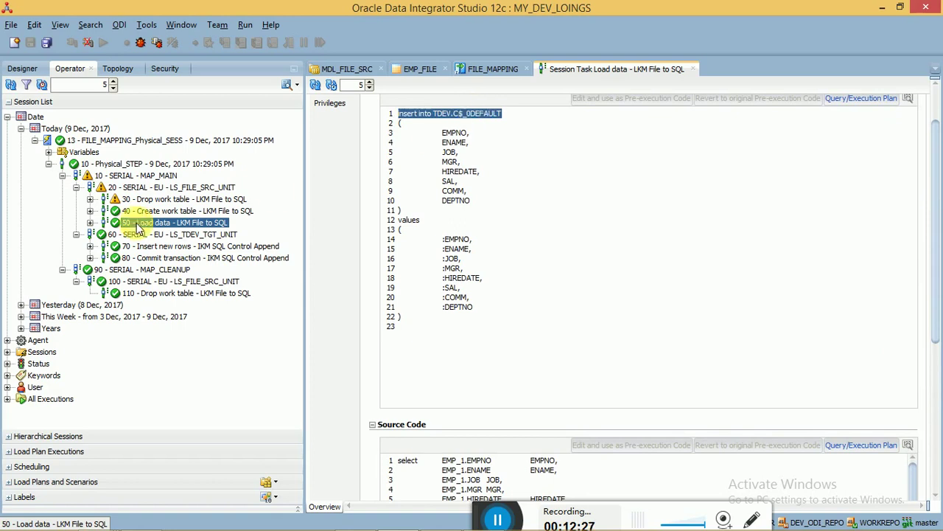
- Open the Insert new rows - IKM SQL Control Append task and examine its executed target code and record statistics
left_click(77, 187)
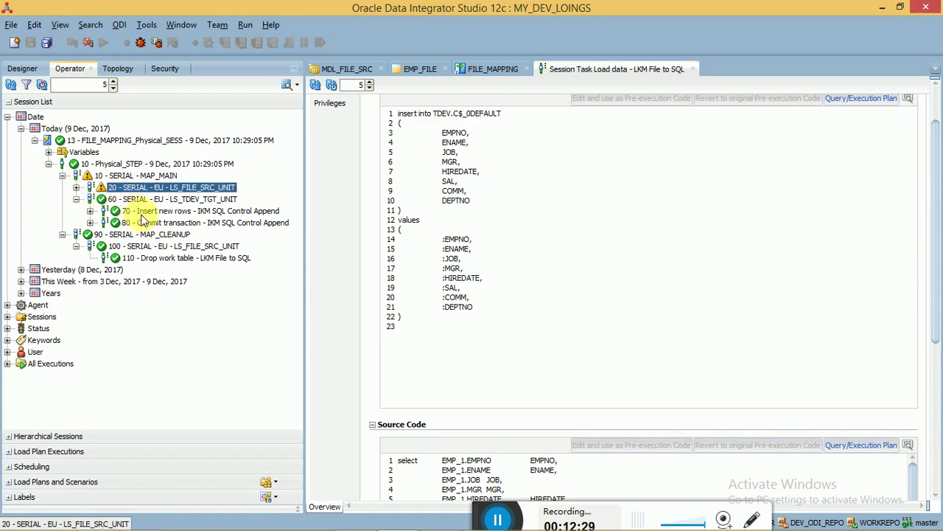
left_click(151, 213)
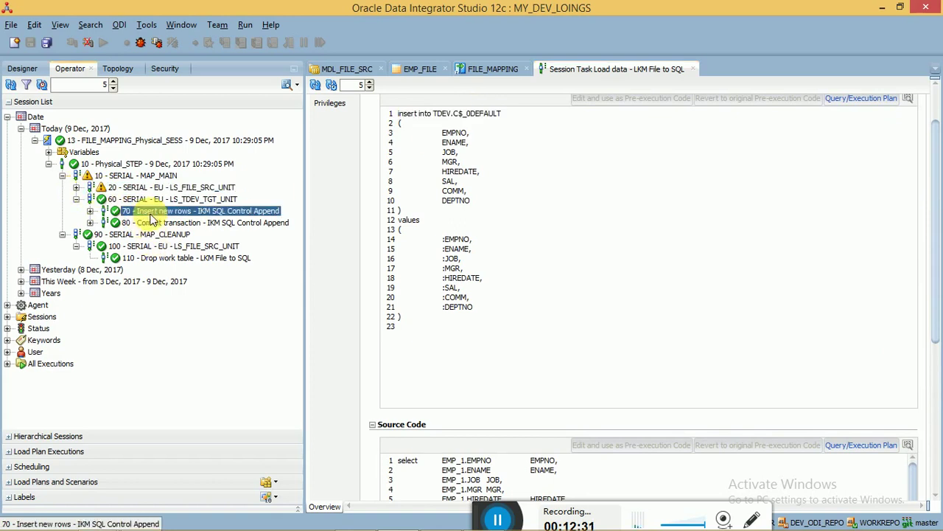
left_click(195, 199)
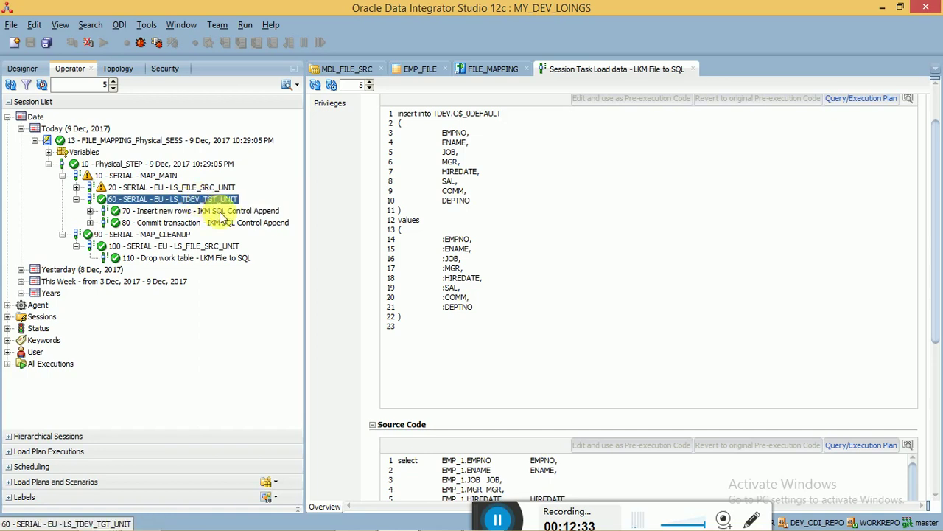
double_click(219, 214)
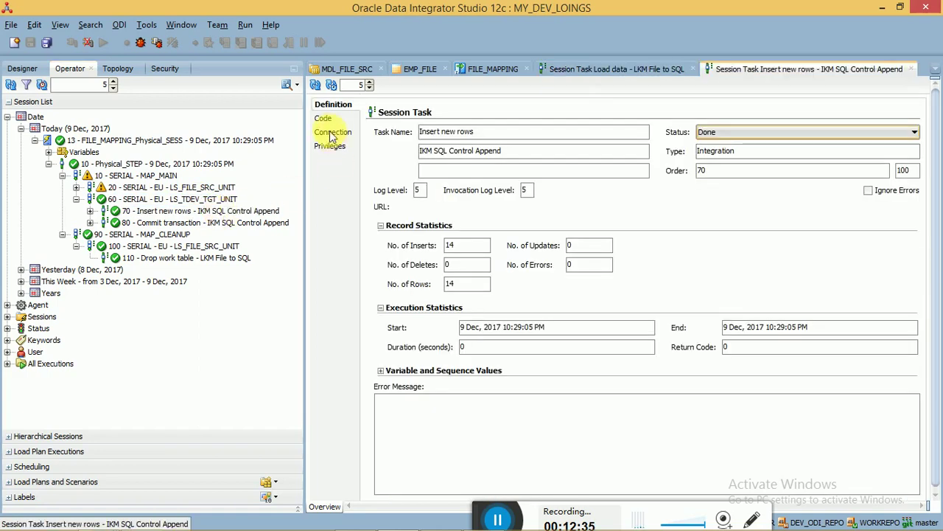
left_click(324, 118)
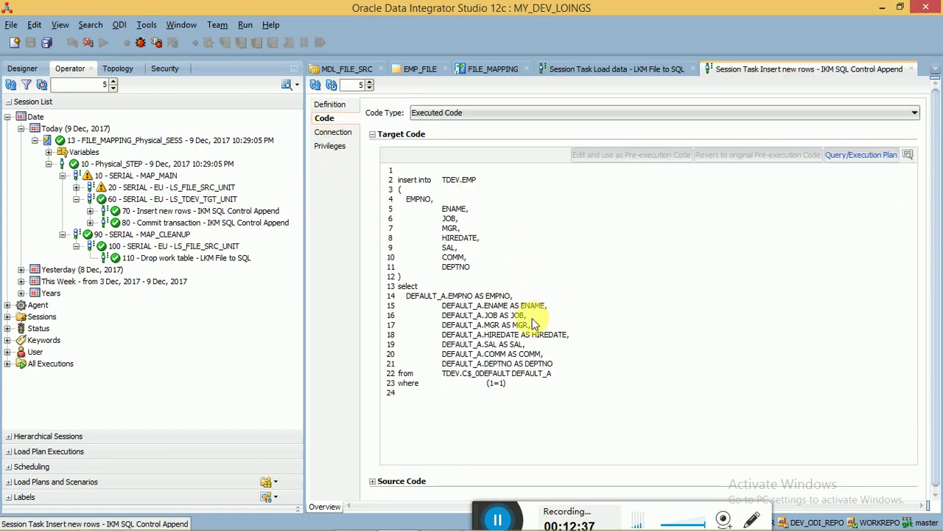
triple_click(492, 377)
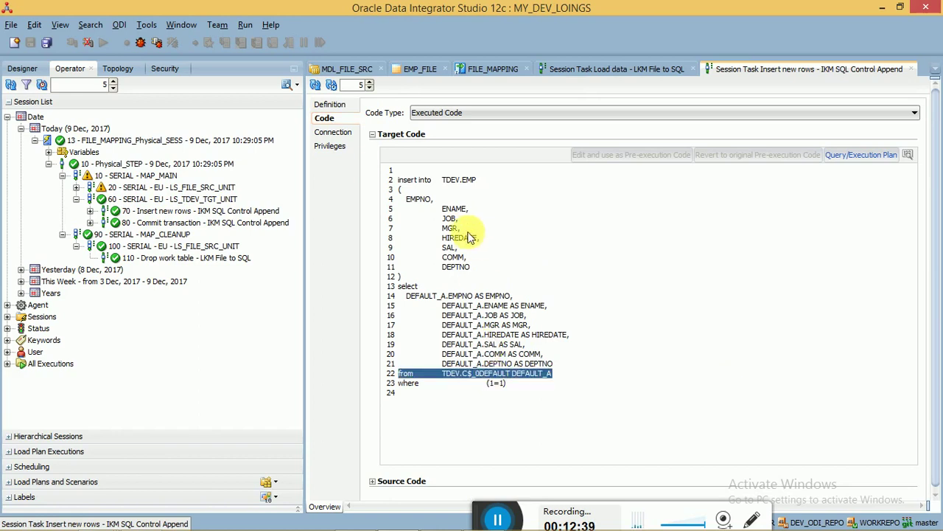
triple_click(453, 179)
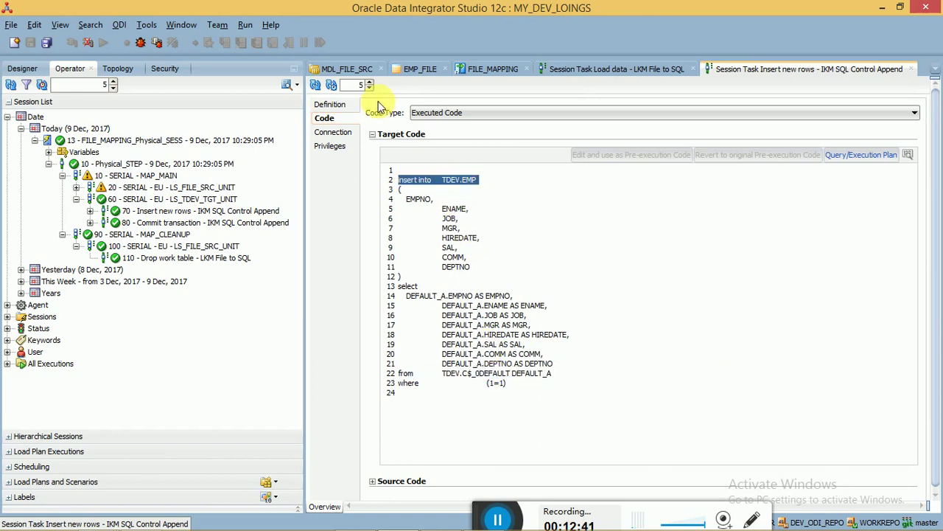
left_click(333, 104)
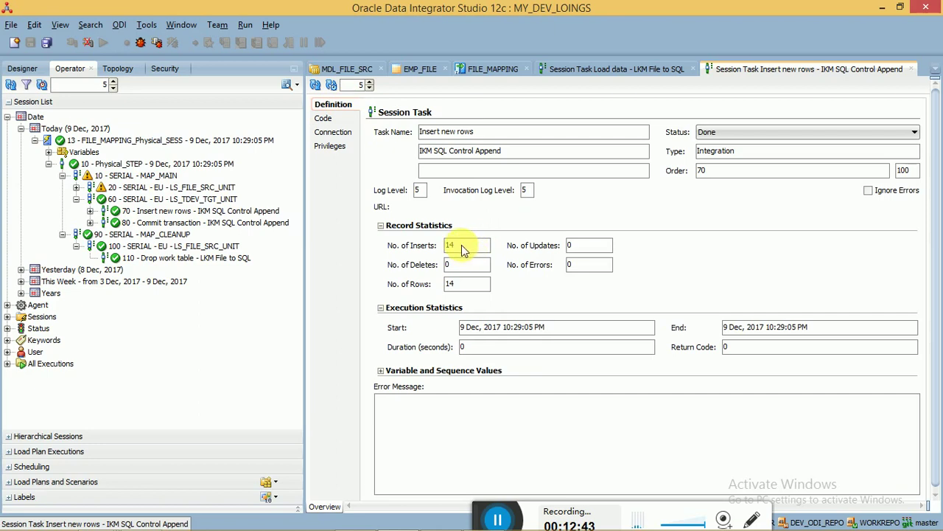
double_click(455, 284)
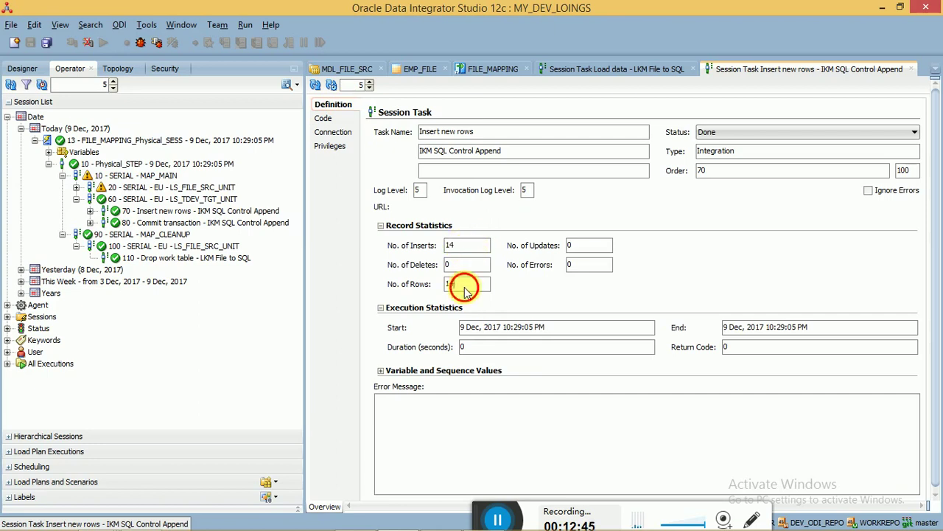
- Switch to SQL Developer and run select * from emp; on the TDEV connection to check the loaded rows
mouse_move(398, 524)
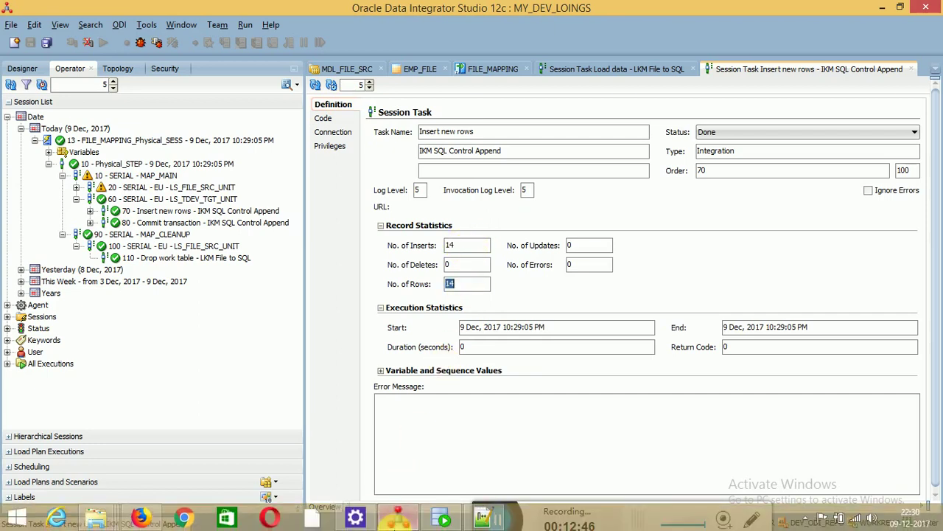
left_click(446, 522)
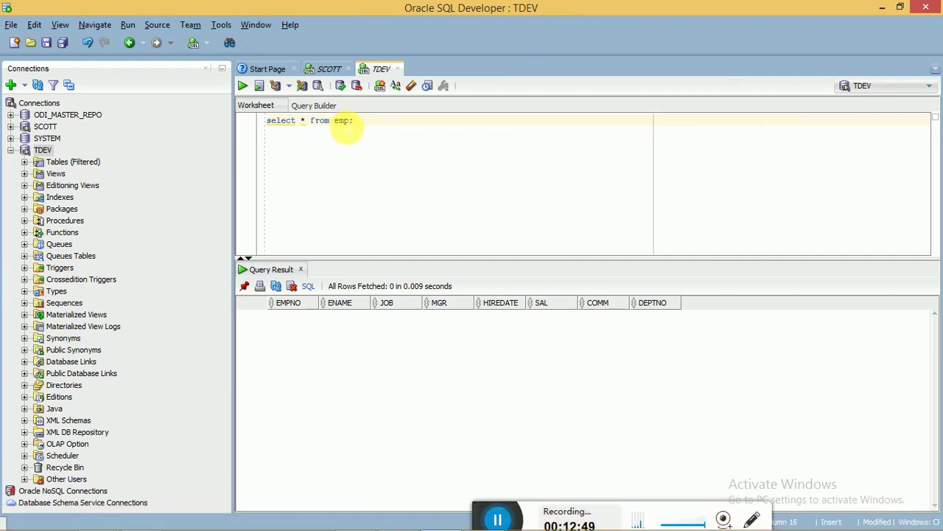
triple_click(345, 122)
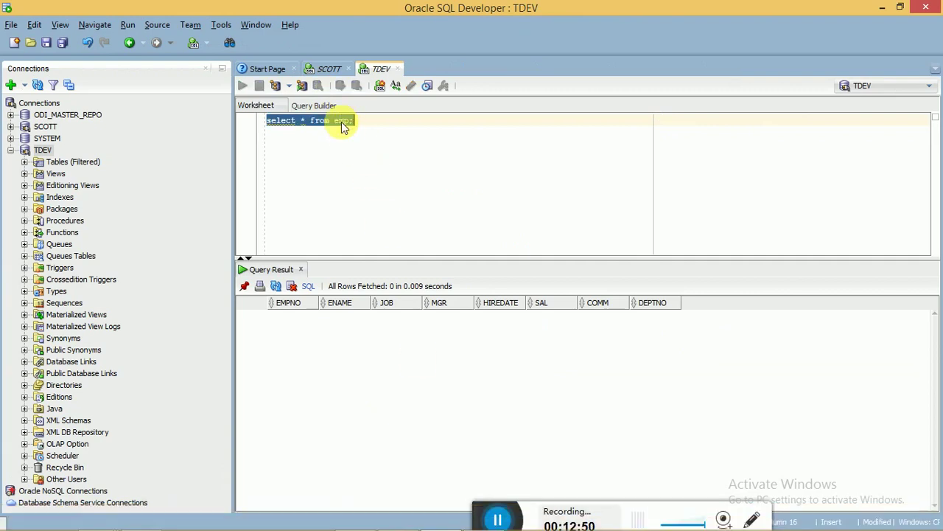
key("ctrl+Return")
left_click(376, 333)
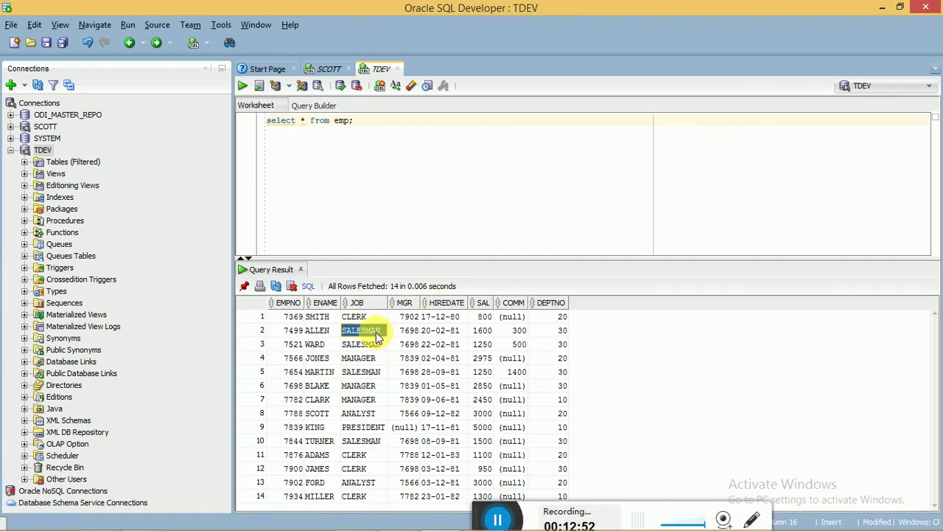
left_click_drag(347, 267, 342, 236)
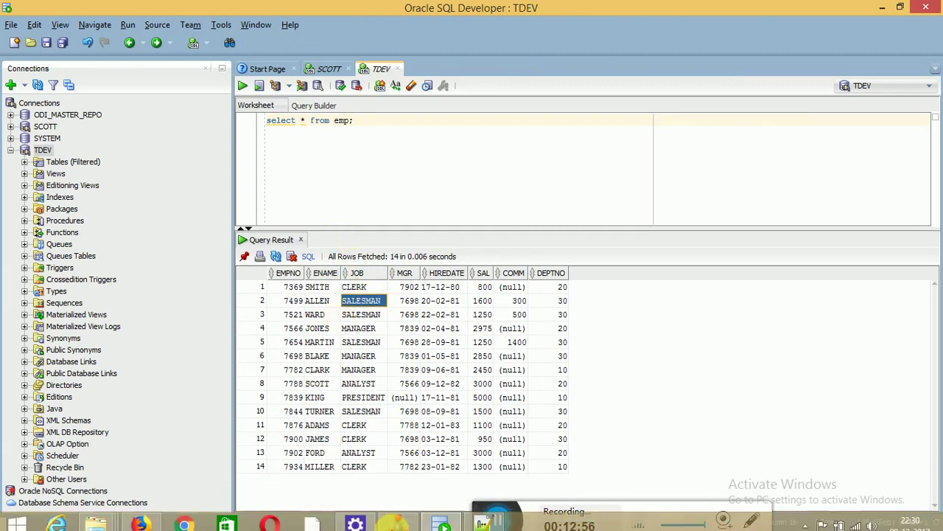
- Switch back to Oracle Data Integrator Studio and close the Load data and Insert new rows session task editors
left_click(398, 518)
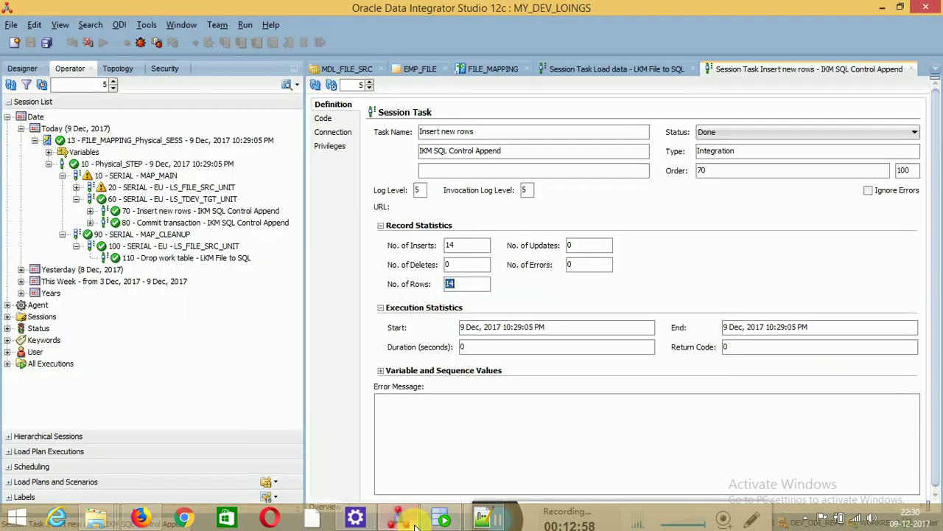
left_click(692, 68)
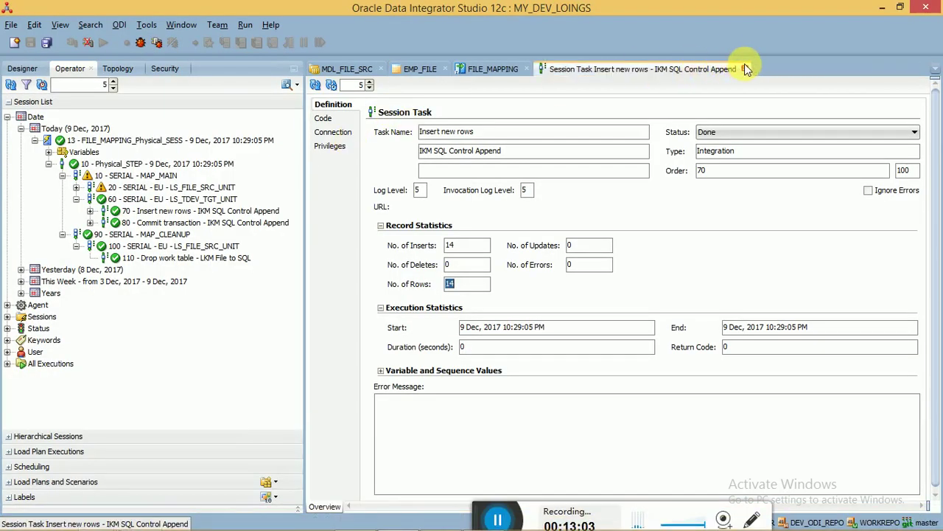
left_click(745, 69)
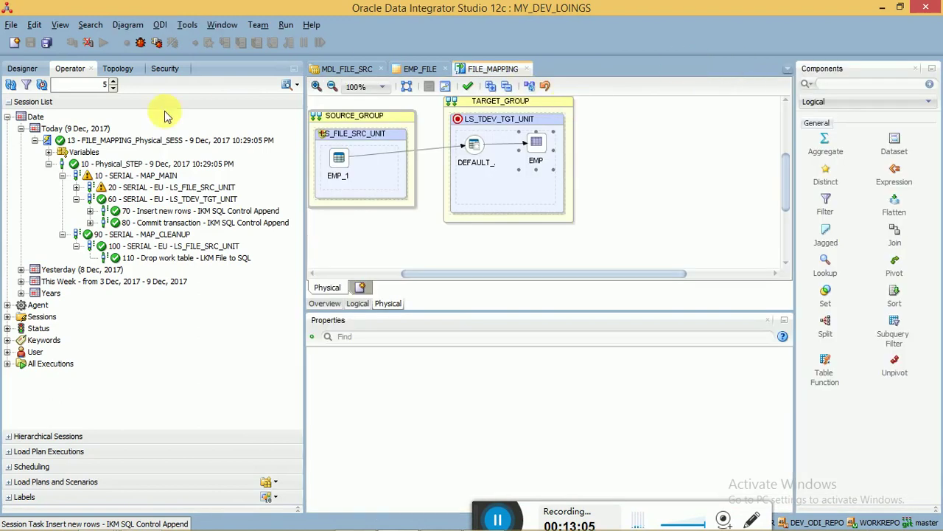
- Run FILE_MAPPING again in the Global context with Local (No Agent) and log level 5, then refresh the session list and expand the new session
left_click(496, 68)
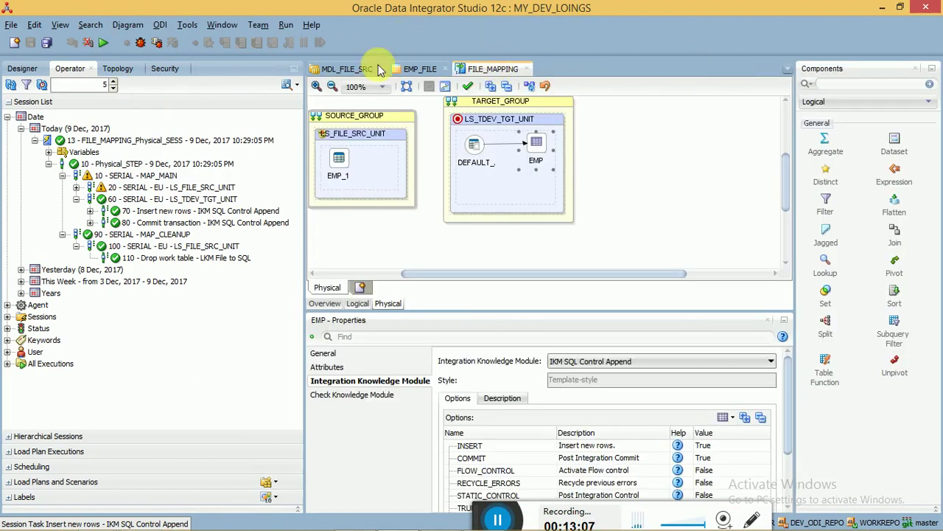
left_click(106, 44)
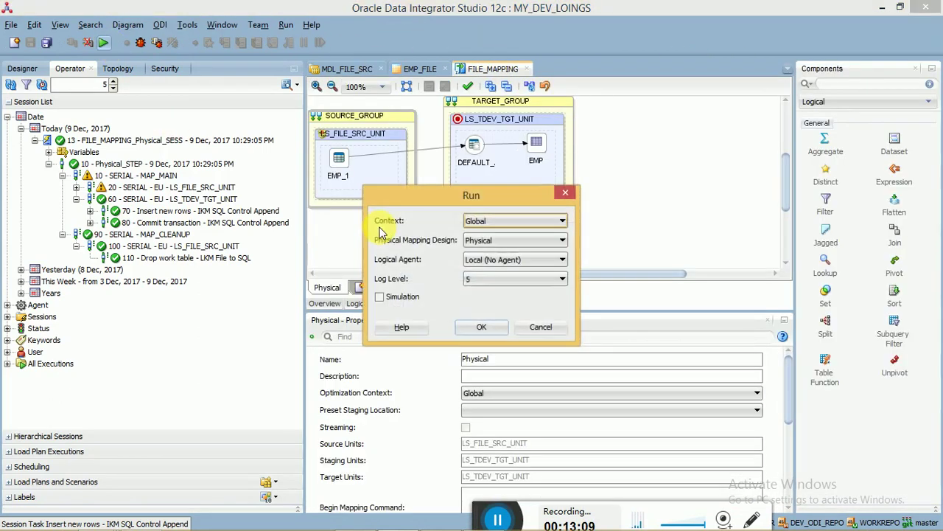
left_click(493, 328)
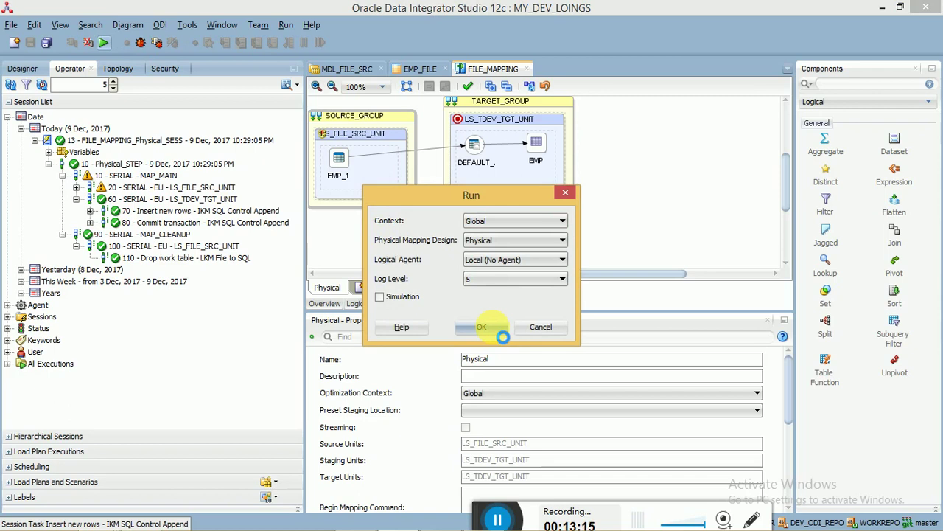
left_click(582, 295)
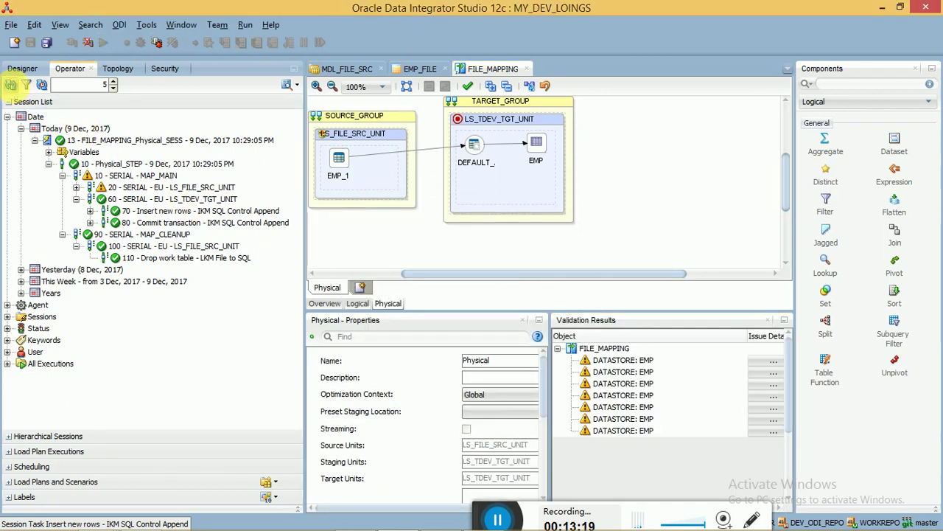
left_click(10, 85)
left_click(35, 140)
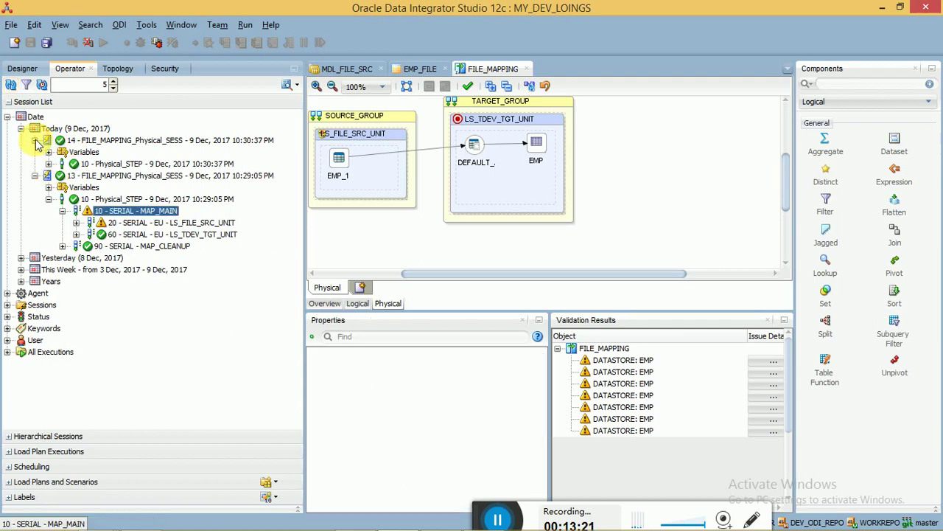
- Expand session 14's MAP_MAIN and MAP_CLEANUP tasks, open its Insert new rows - IKM SQL Control Append task, and examine the full record statistics without the Validation Results
left_click(48, 164)
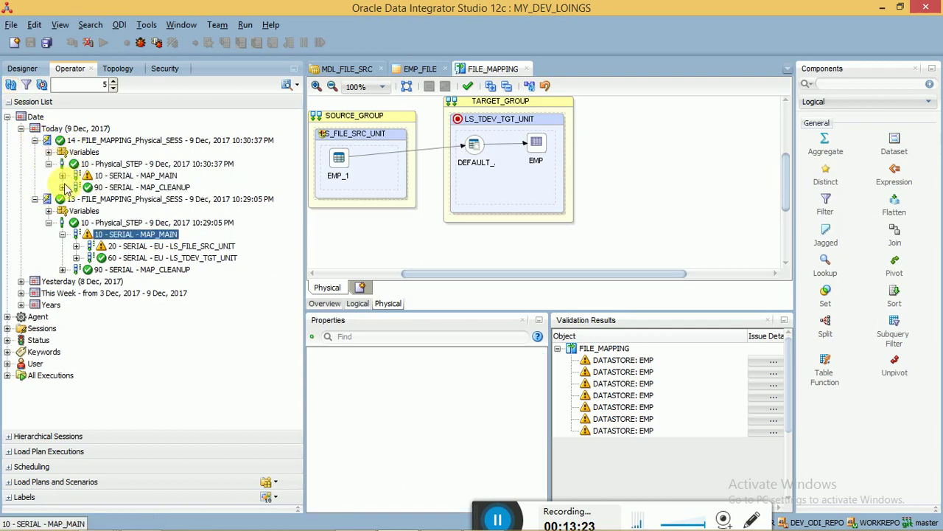
left_click(63, 188)
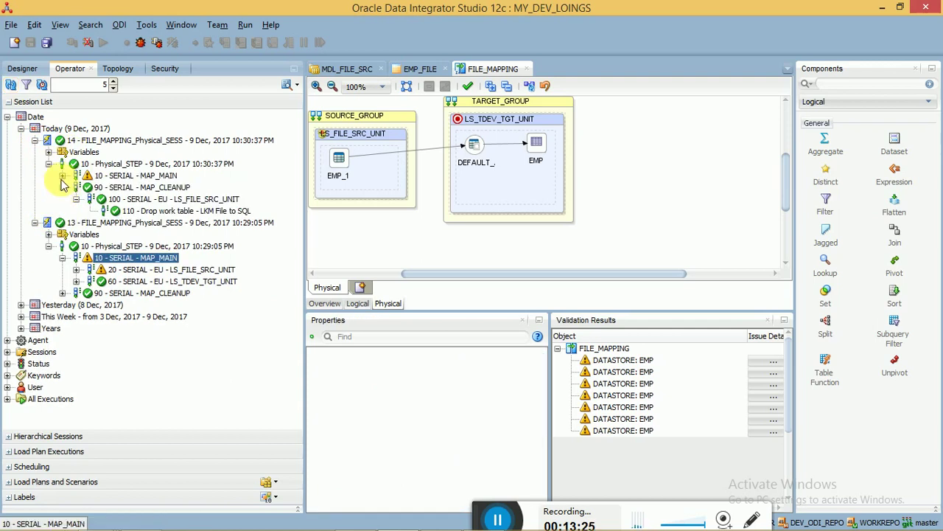
left_click(63, 177)
left_click(76, 200)
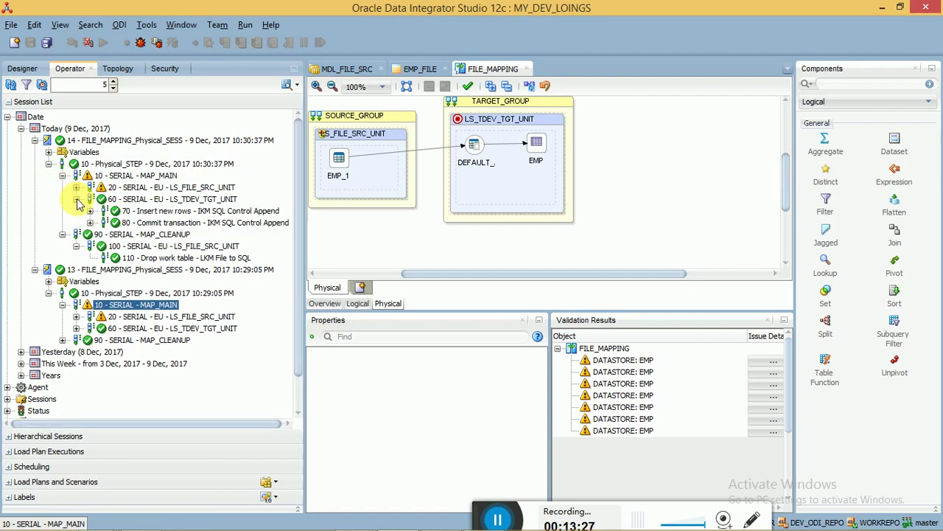
left_click(138, 211)
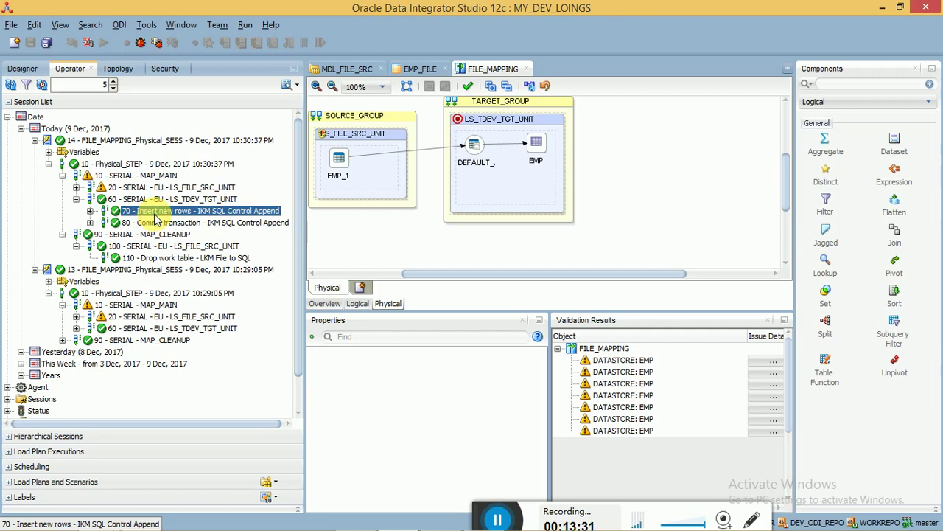
double_click(154, 213)
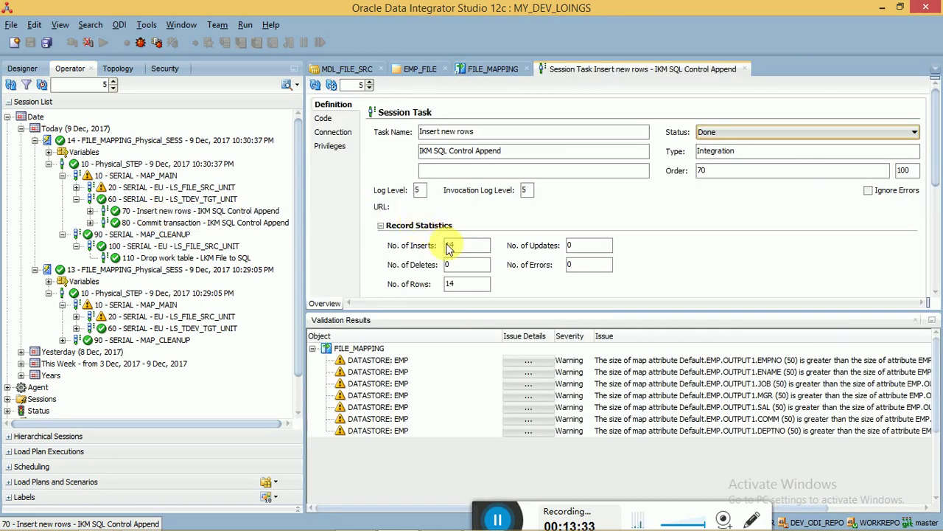
left_click(916, 320)
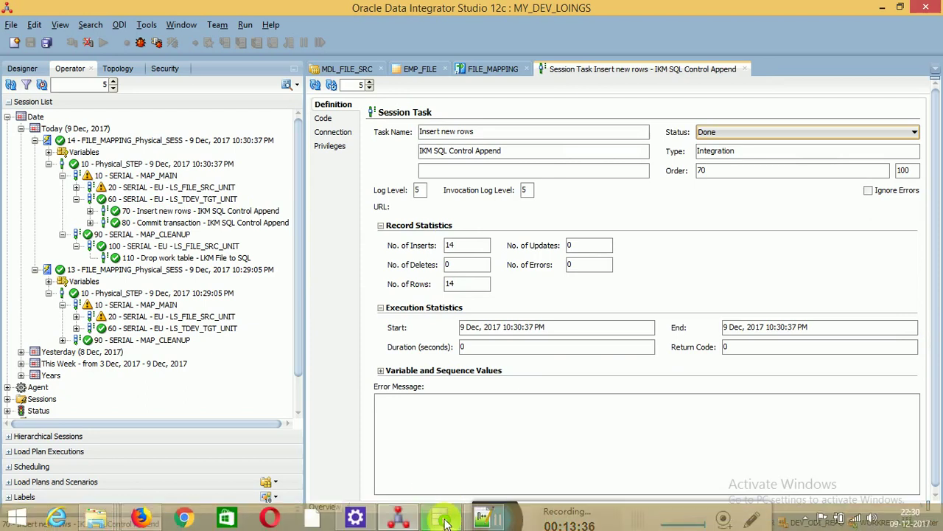
- Switch to SQL Developer, rerun select * from emp; on the TDEV connection, and enlarge the result grid to check the rows
left_click(445, 522)
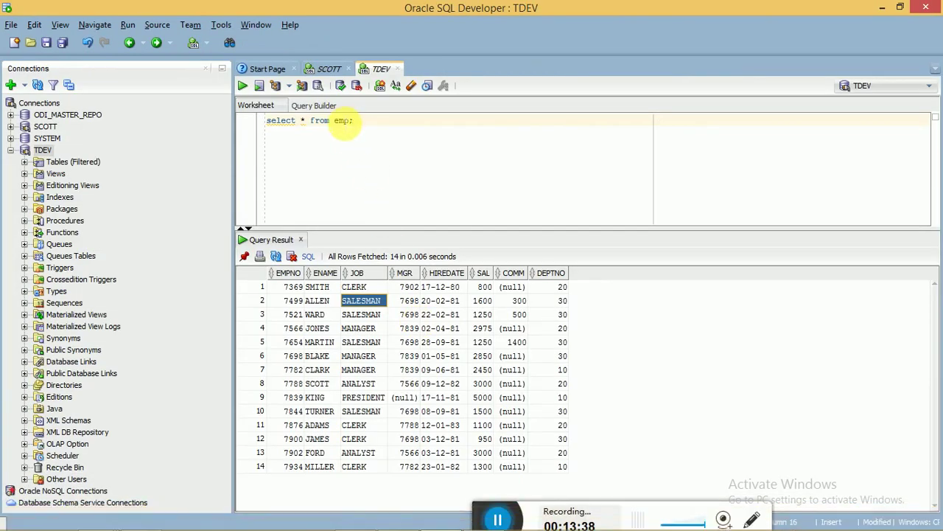
left_click(340, 121)
left_click(37, 150)
left_click(358, 124)
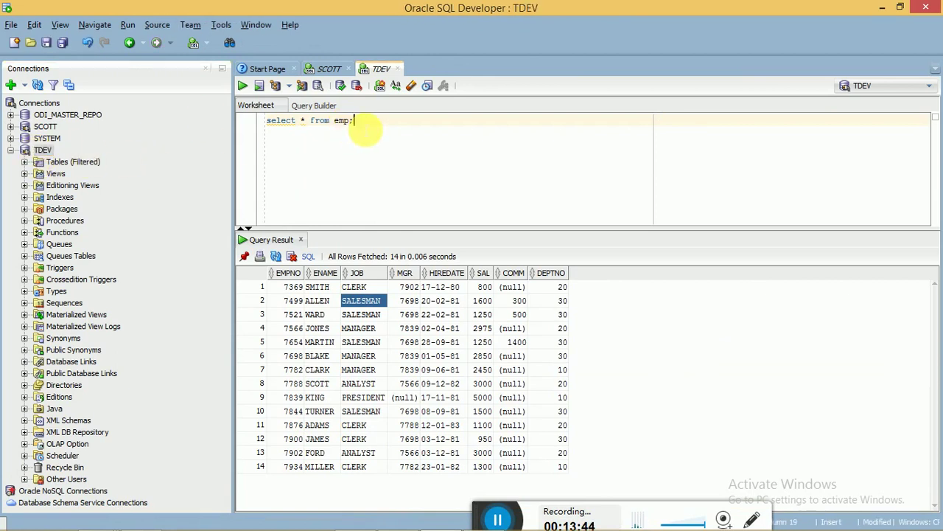
key("ctrl+Return")
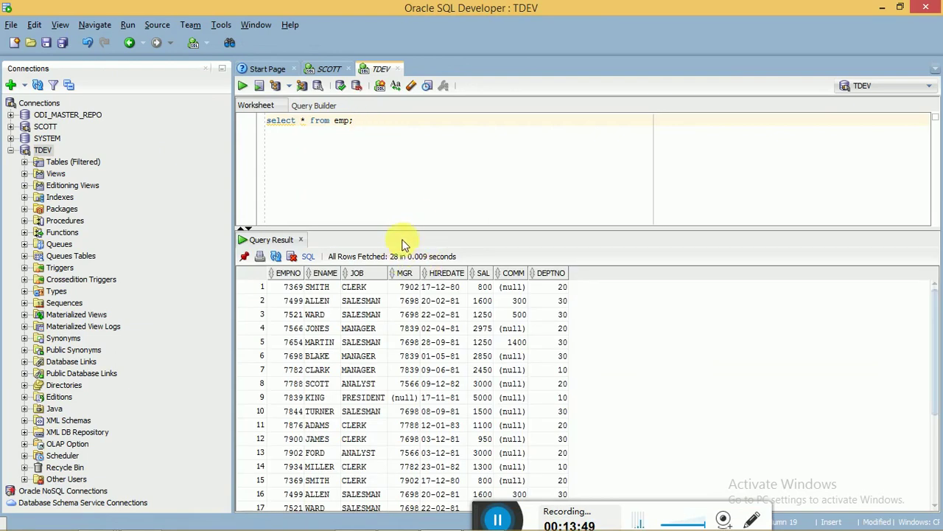
left_click_drag(417, 233, 411, 174)
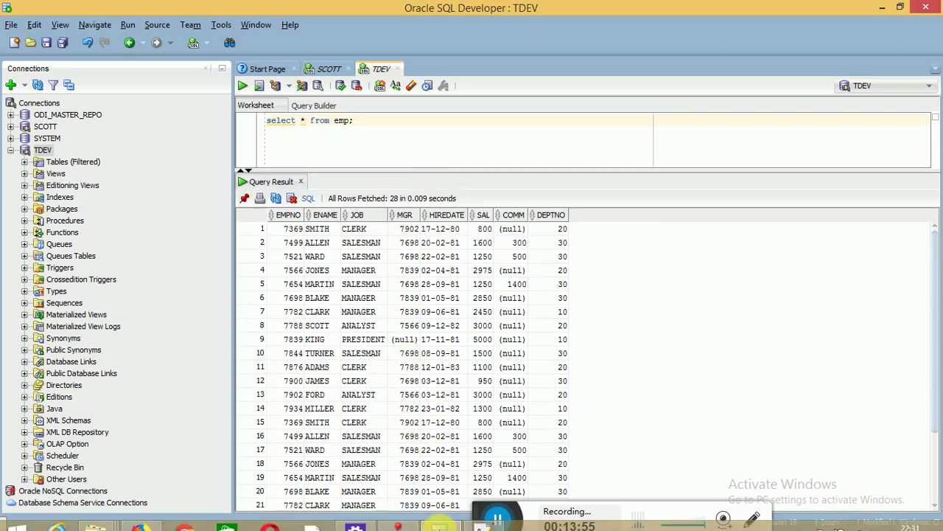
- Switch back to Oracle Data Integrator Studio, close the Insert new rows task editor, and collapse FILE_MAPPING sessions 14 and 13
left_click(401, 521)
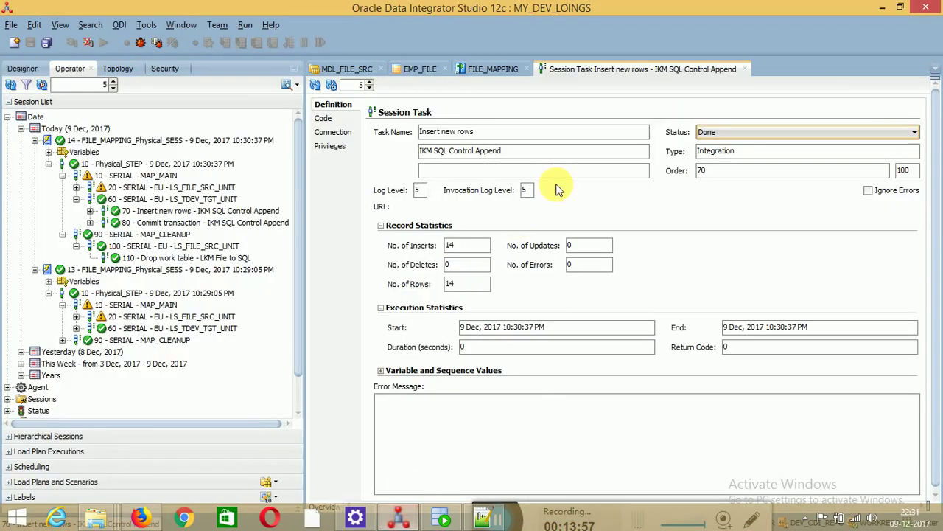
left_click(745, 68)
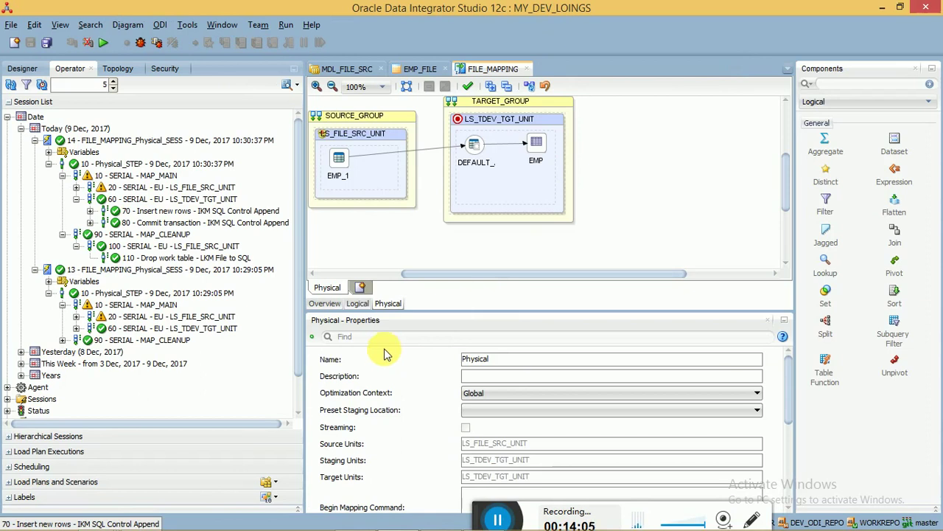
left_click(50, 166)
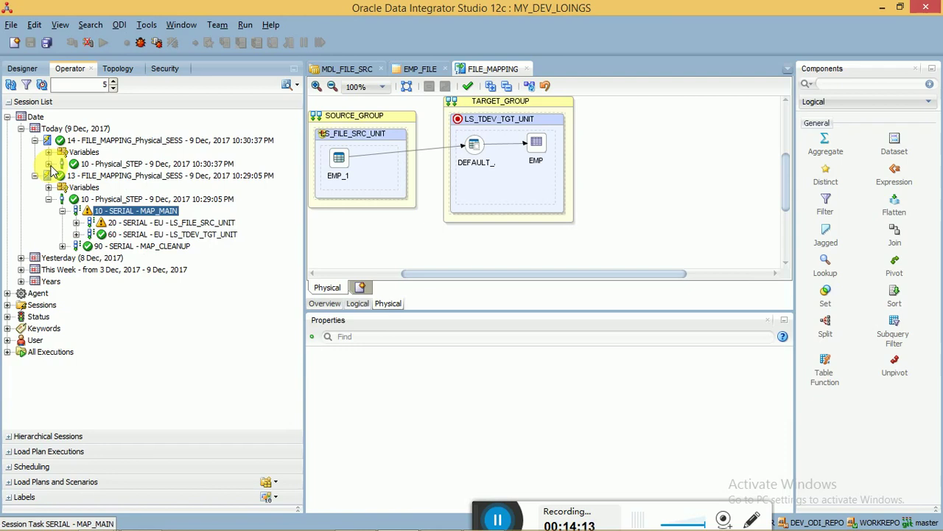
left_click(34, 140)
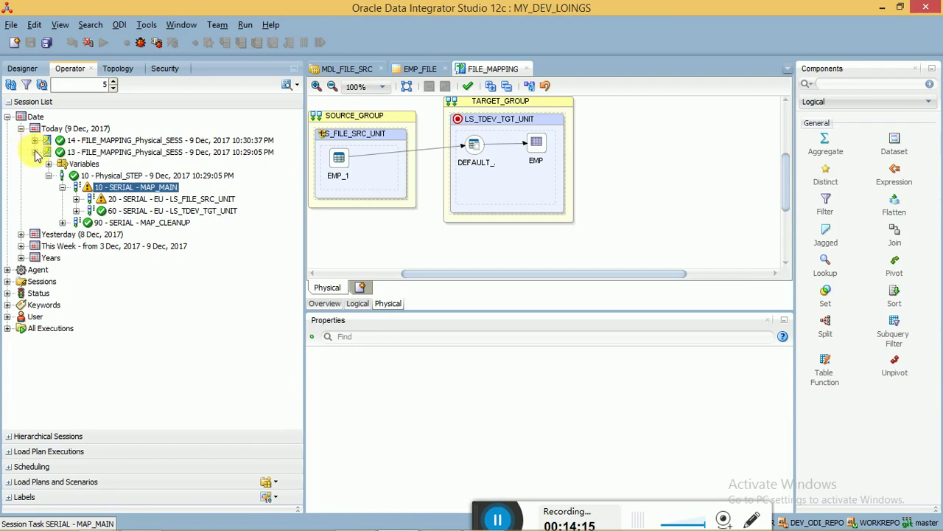
left_click(35, 152)
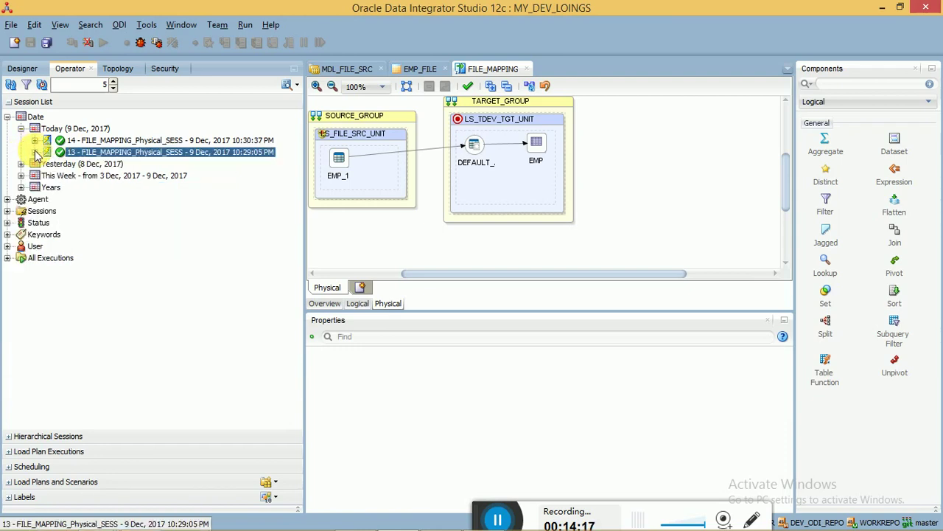